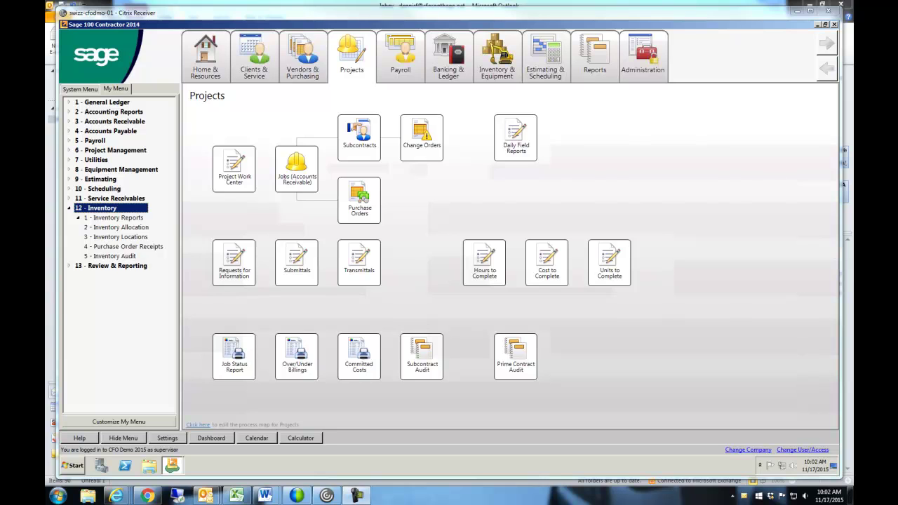
Step: Open Purchase Orders and review the Home Depot order's number, date, vendor and first line item
{"action": "left_click", "coordinate": [364, 193]}
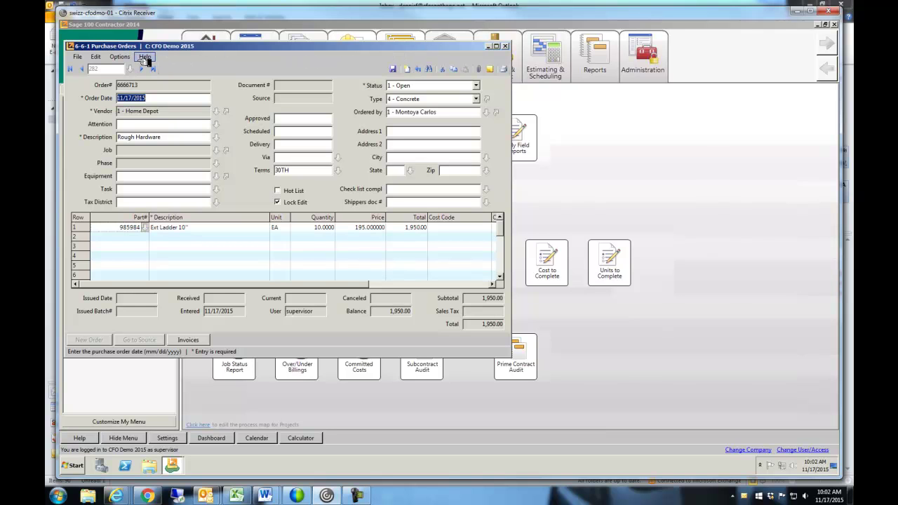
{"action": "left_click", "coordinate": [159, 85]}
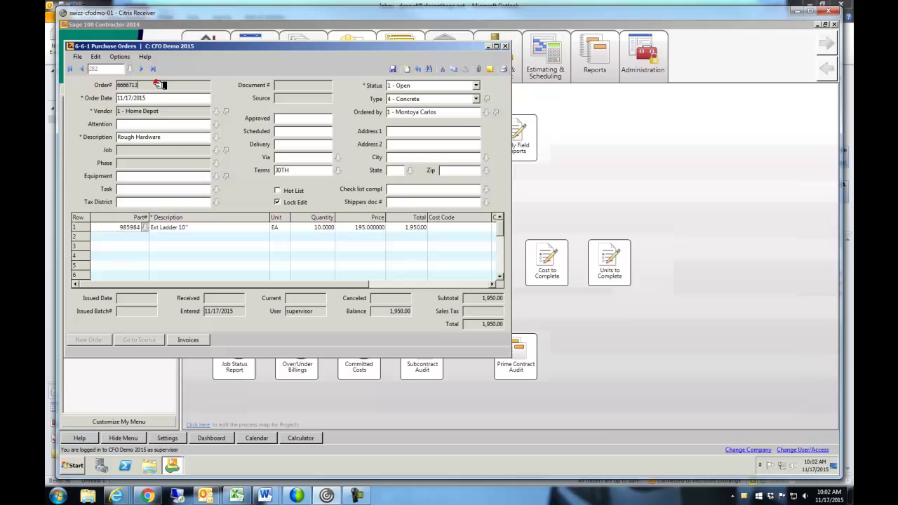
{"action": "left_click", "coordinate": [163, 99]}
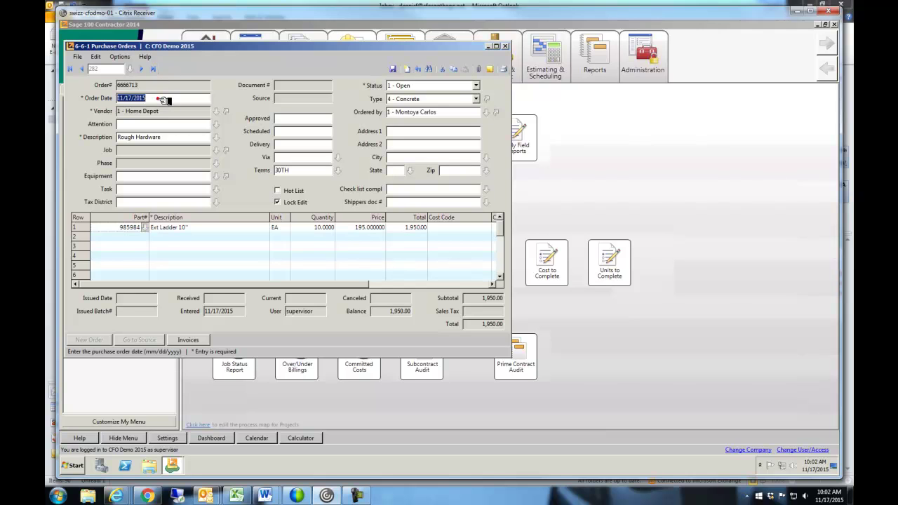
{"action": "left_click", "coordinate": [166, 111]}
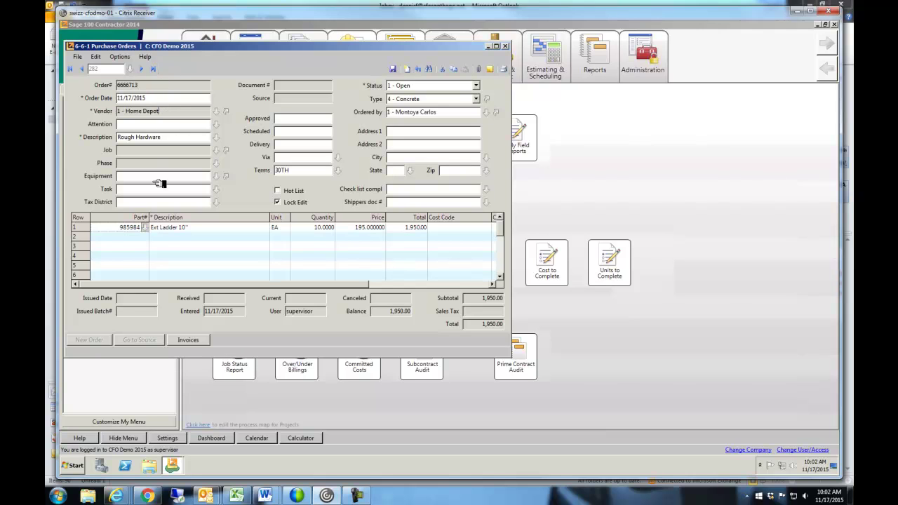
{"action": "left_click", "coordinate": [77, 229]}
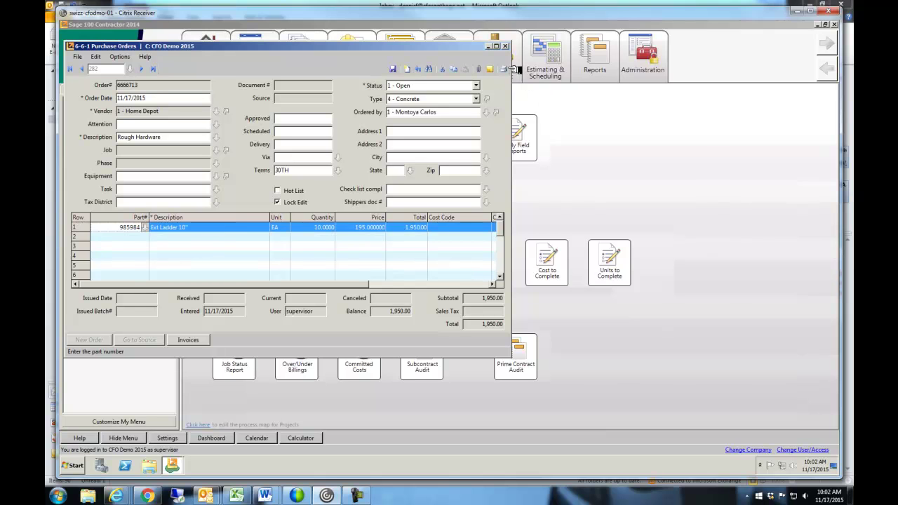
Step: Maximize the purchase order window, check the ladder line's ledger account, part and price, and close the order
{"action": "left_click", "coordinate": [499, 47]}
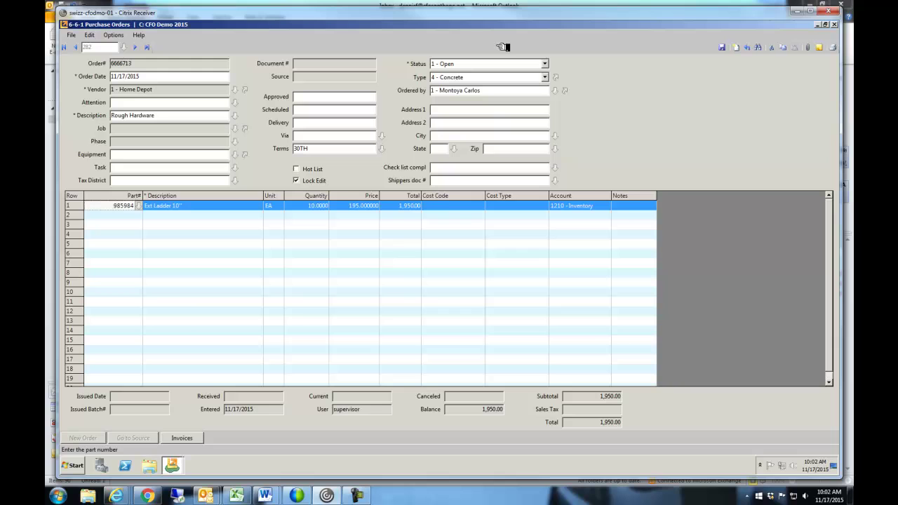
{"action": "left_click", "coordinate": [572, 207]}
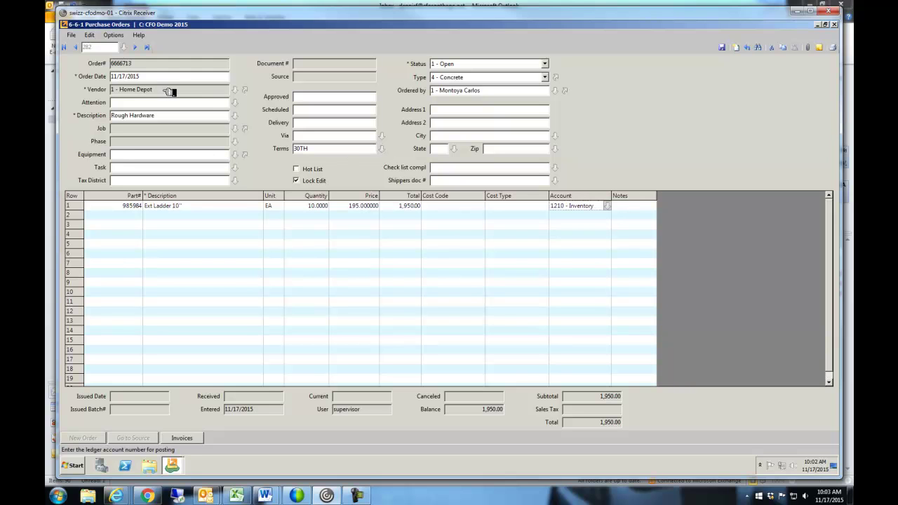
{"action": "left_click", "coordinate": [87, 207]}
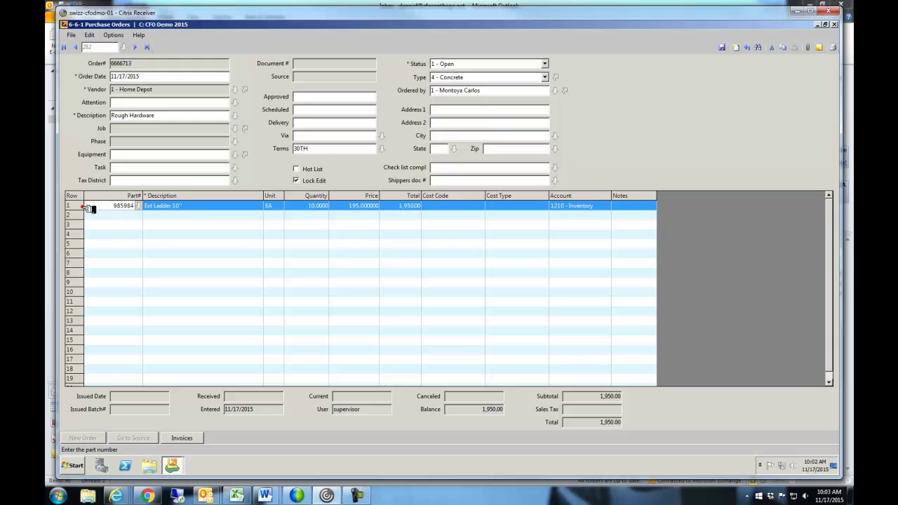
{"action": "left_click", "coordinate": [355, 205]}
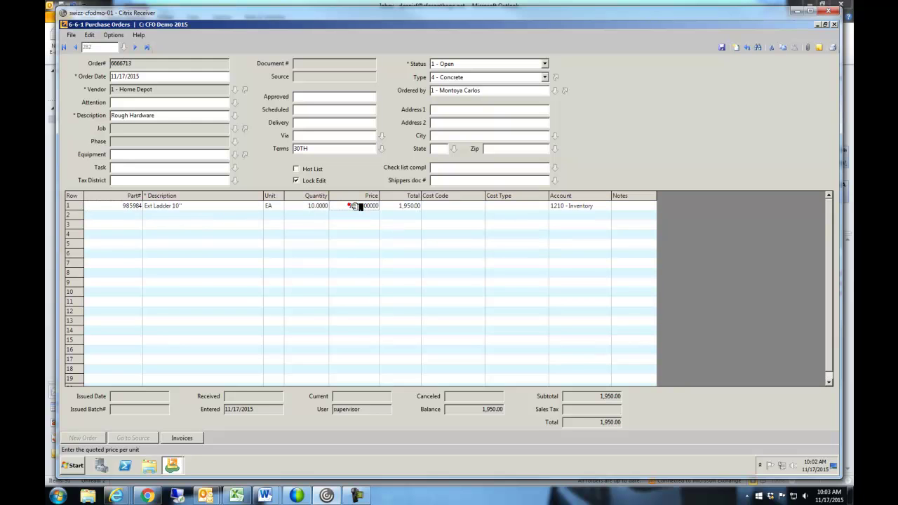
{"action": "left_click", "coordinate": [835, 24]}
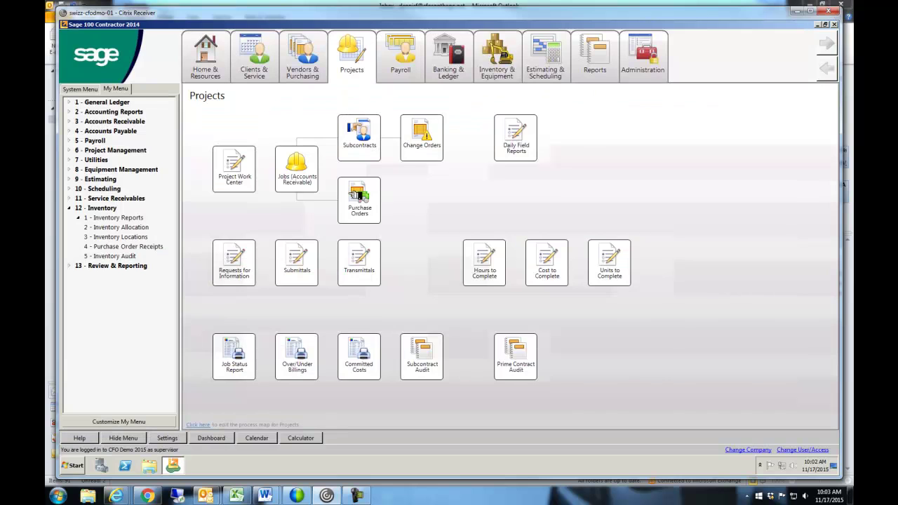
Step: Open Purchase Order Receipts under Inventory and load the ladder order by entering its purchase order number
{"action": "left_click", "coordinate": [112, 246]}
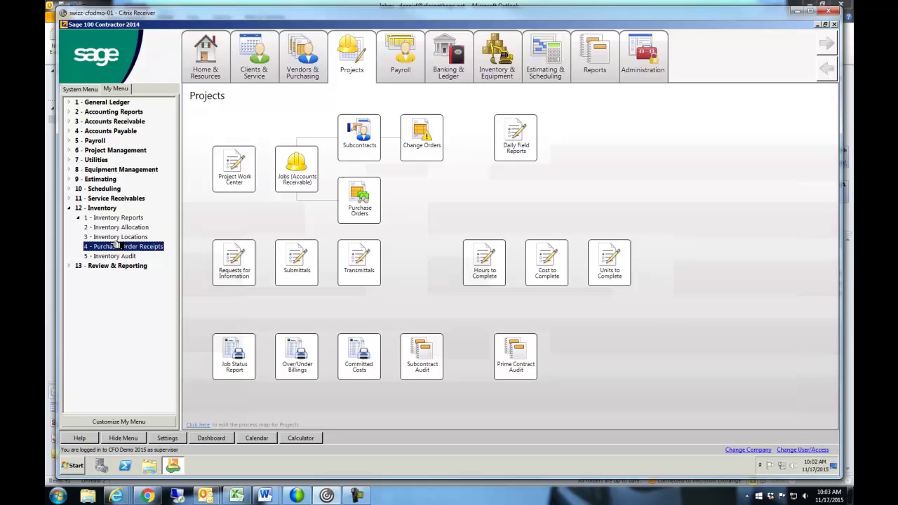
{"action": "double_click", "coordinate": [116, 246]}
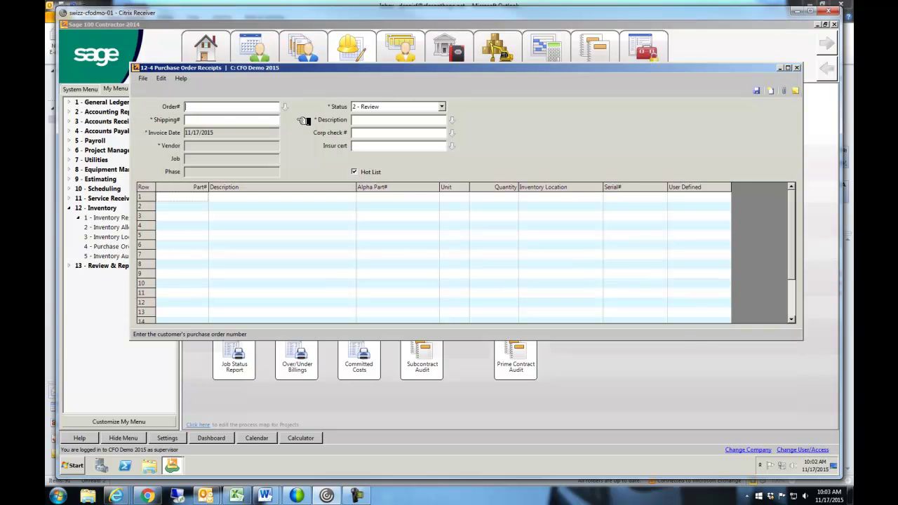
{"action": "left_click", "coordinate": [218, 108]}
{"action": "type", "text": "6666713"}
{"action": "left_click", "coordinate": [221, 121]}
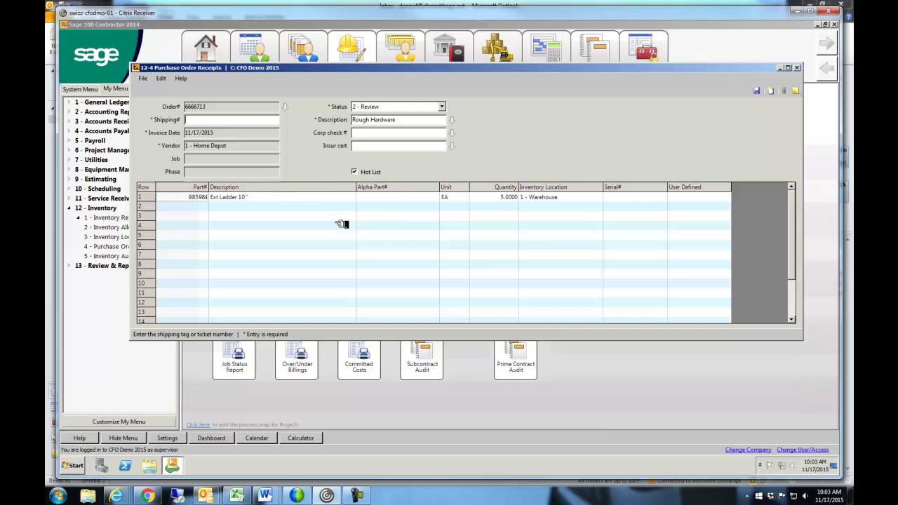
Step: Check the received ladder quantity, enter shipping number e234 and set the receipt's description to Ladders
{"action": "left_click", "coordinate": [511, 198]}
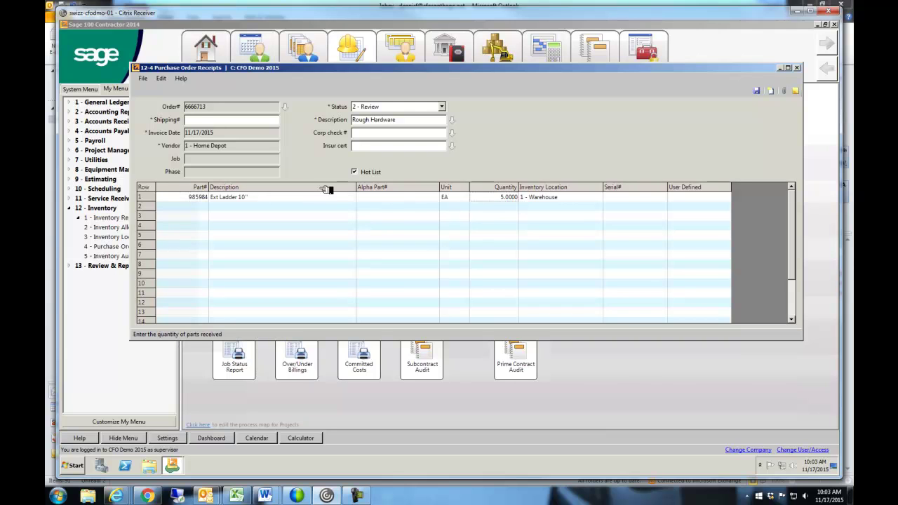
{"action": "left_click", "coordinate": [194, 123]}
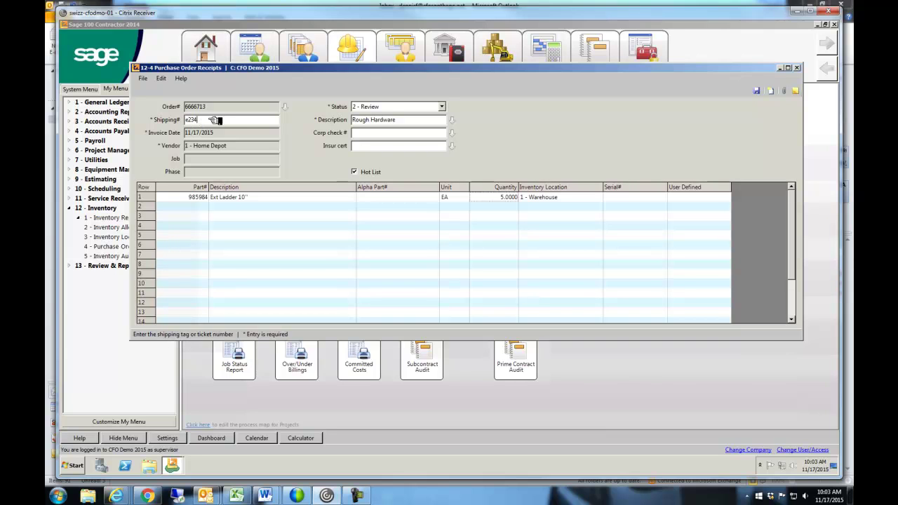
{"action": "left_click", "coordinate": [413, 122]}
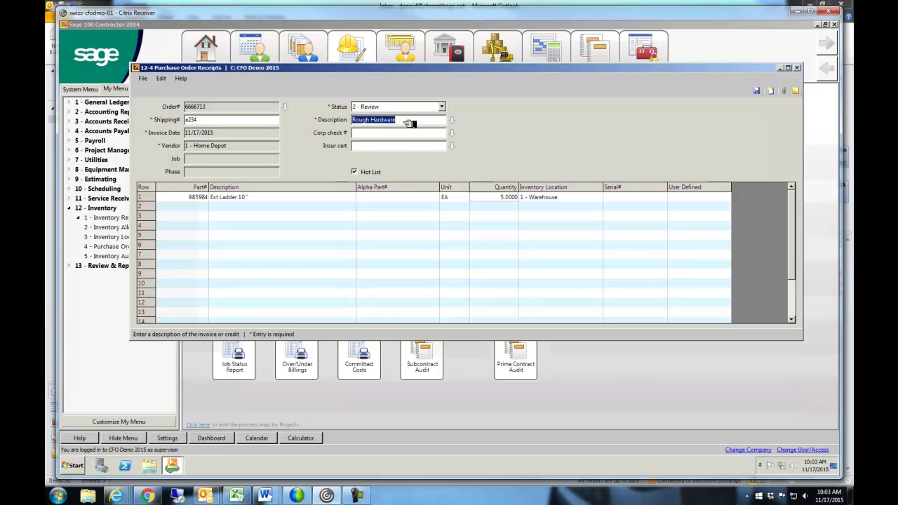
{"action": "type", "text": "Ladders"}
Step: Save the purchase order receipt without printing it and close the receipts window
{"action": "left_click", "coordinate": [756, 91]}
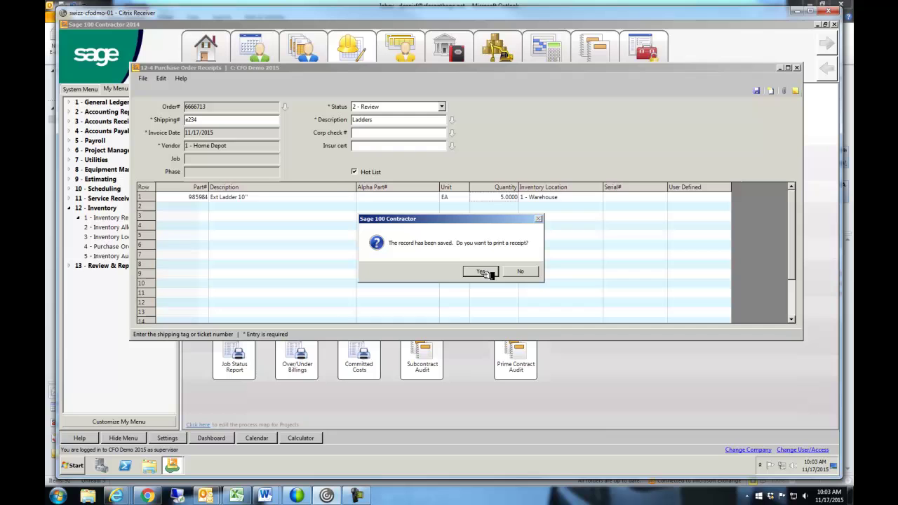
{"action": "left_click", "coordinate": [526, 272]}
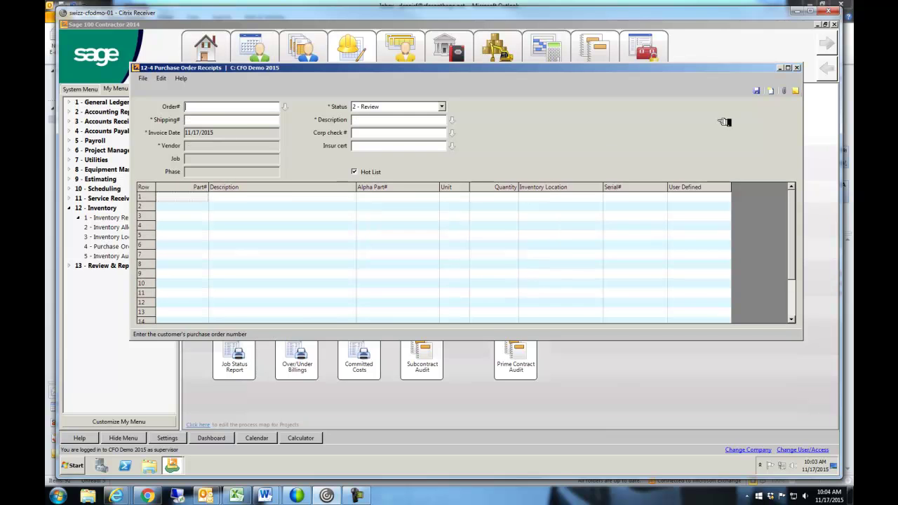
{"action": "left_click", "coordinate": [797, 68]}
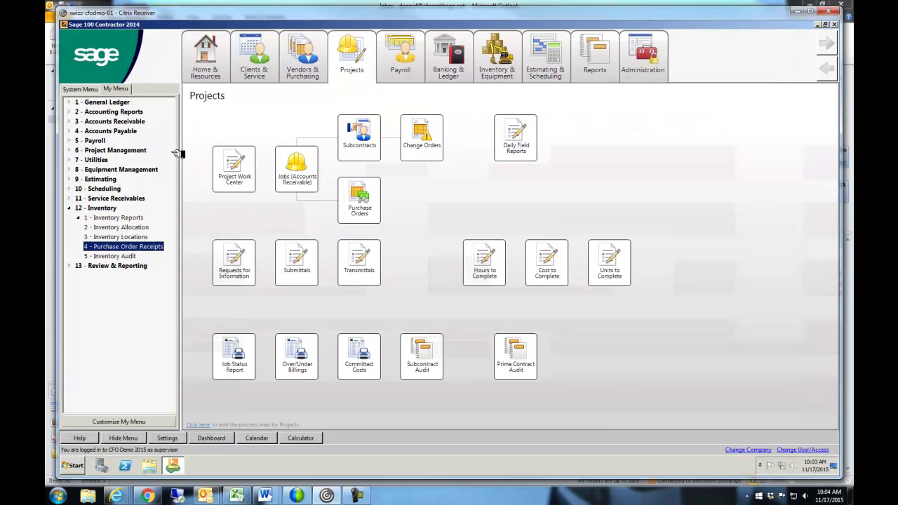
Step: Open the last record in Payable Invoices/Credits and check its shipping number, vendor, order number and invoice number
{"action": "left_click", "coordinate": [75, 132]}
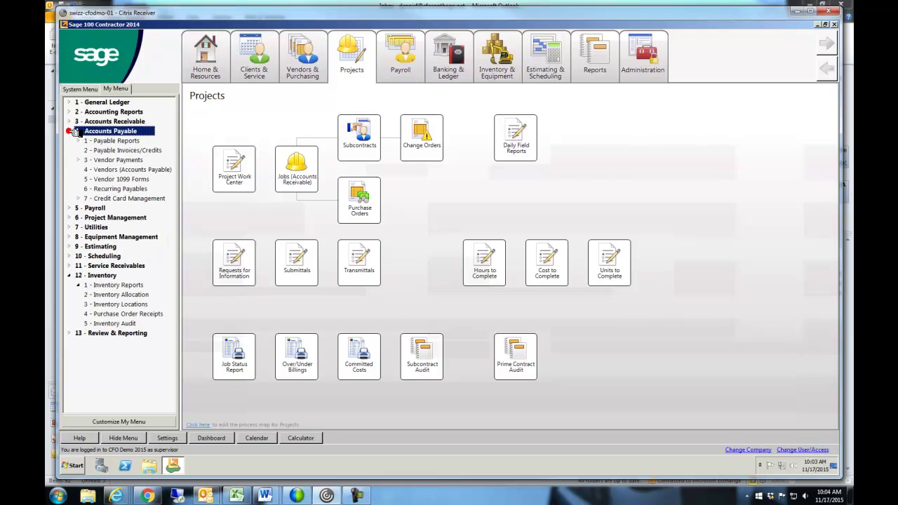
{"action": "left_click", "coordinate": [116, 152]}
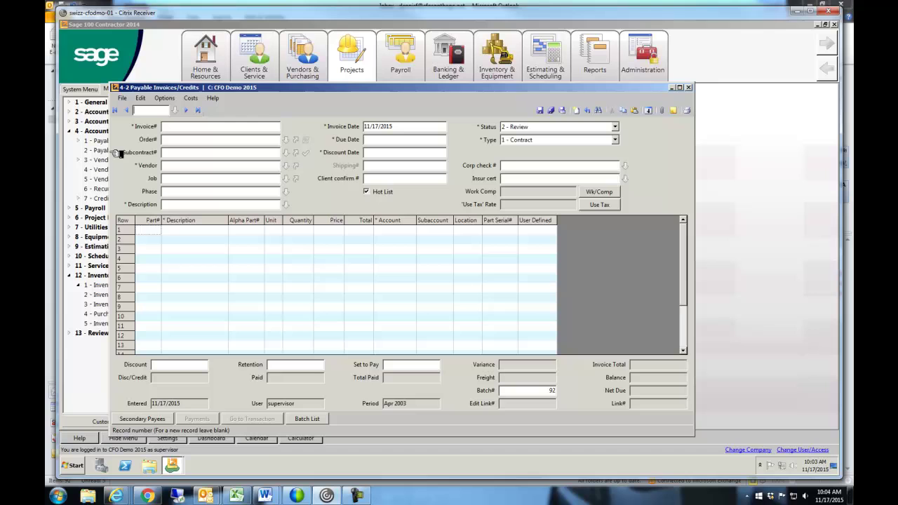
{"action": "left_click", "coordinate": [199, 110]}
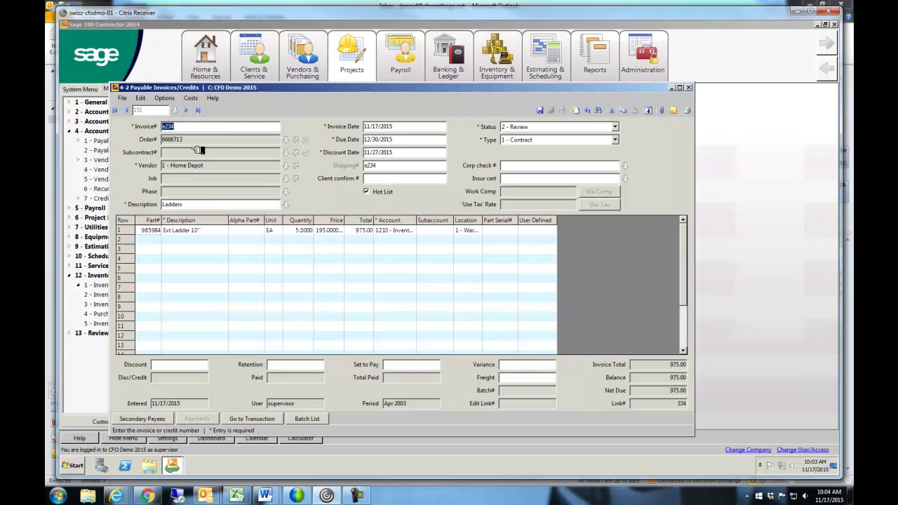
{"action": "left_click", "coordinate": [391, 169]}
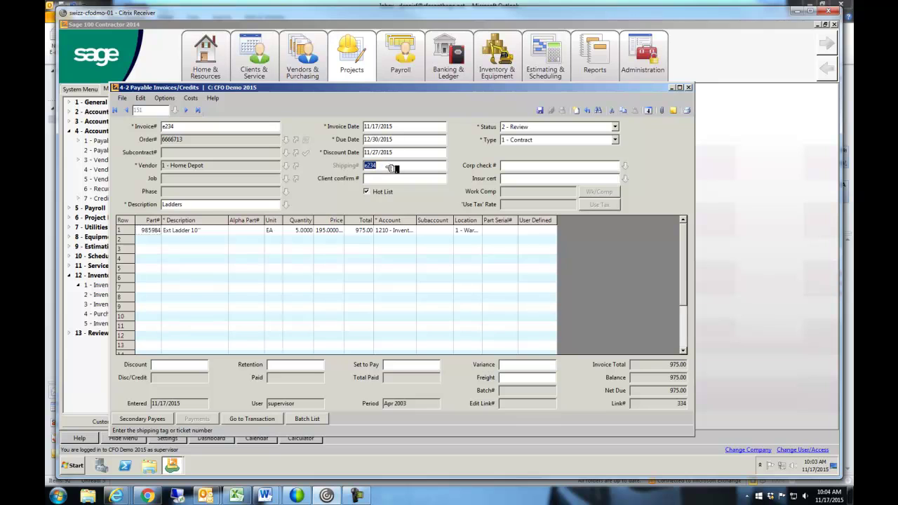
{"action": "left_click", "coordinate": [211, 166]}
{"action": "left_click", "coordinate": [196, 140]}
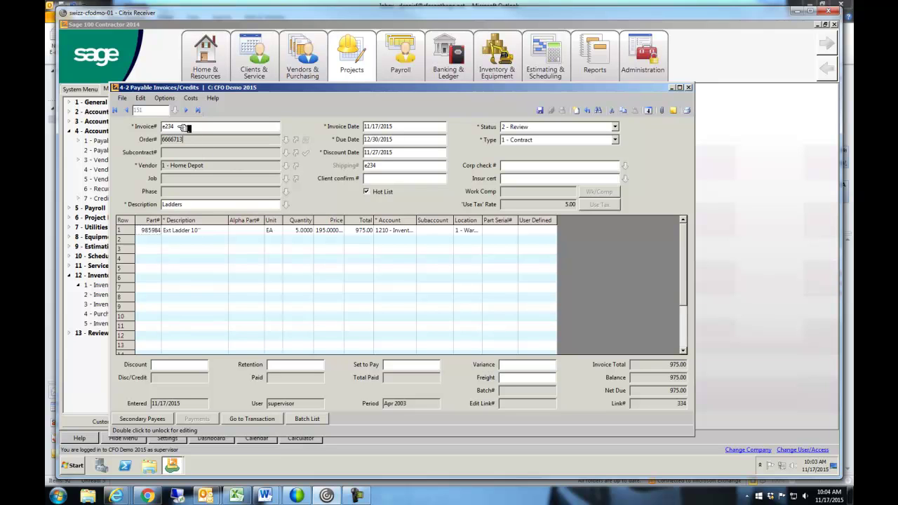
{"action": "double_click", "coordinate": [184, 127]}
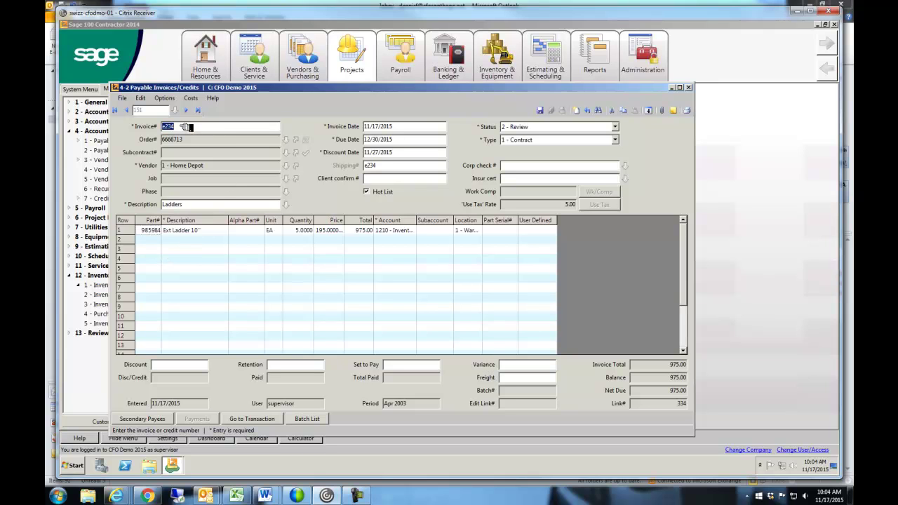
Step: View the available status options for the ladder invoice and close the payable invoice window
{"action": "left_click", "coordinate": [508, 127]}
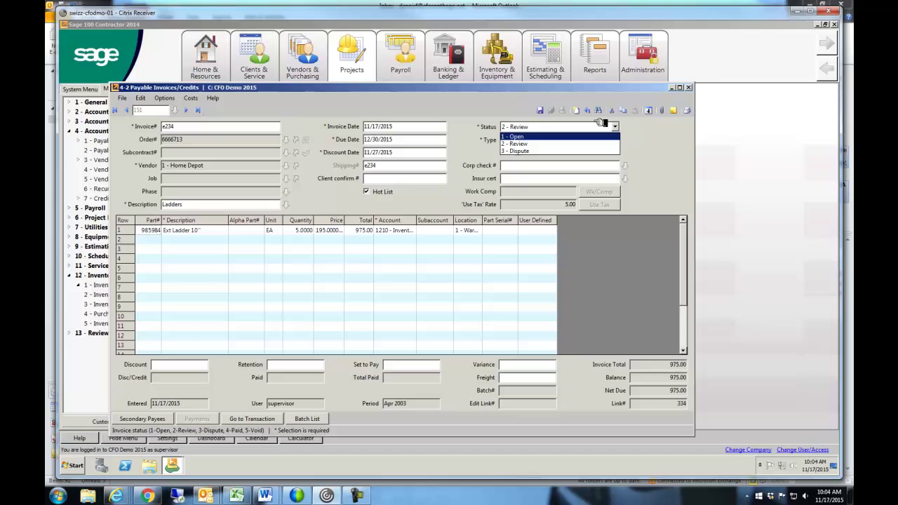
{"action": "left_click", "coordinate": [699, 88]}
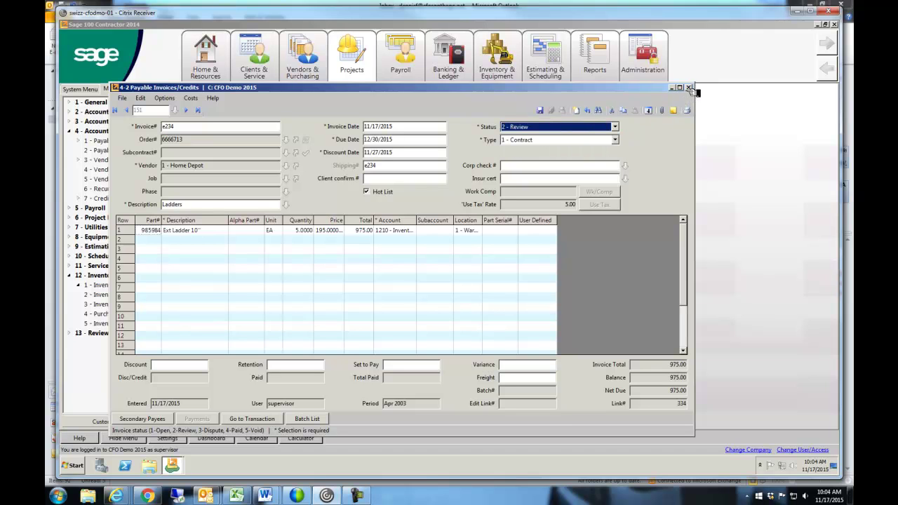
{"action": "left_click", "coordinate": [688, 88]}
{"action": "left_click", "coordinate": [461, 272]}
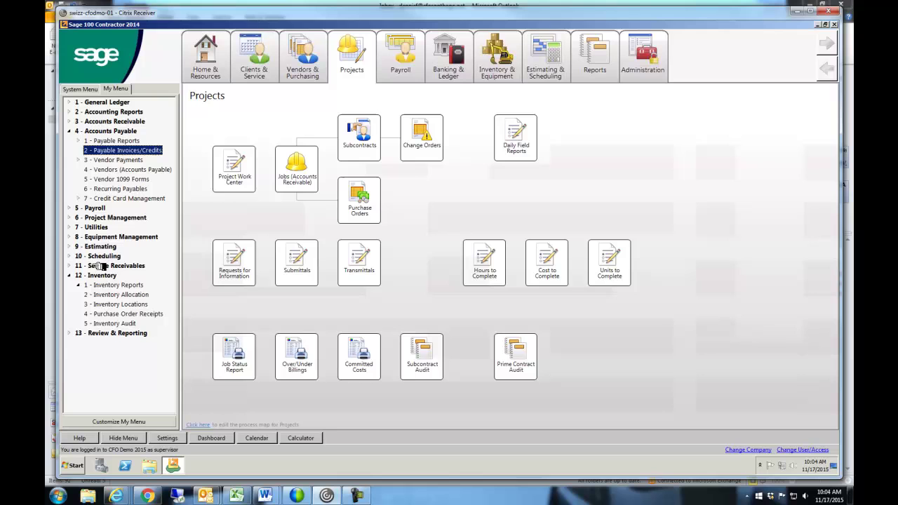
Step: Open Inventory Allocation and start a new record with ticket number 15151 for job 27
{"action": "left_click", "coordinate": [106, 295]}
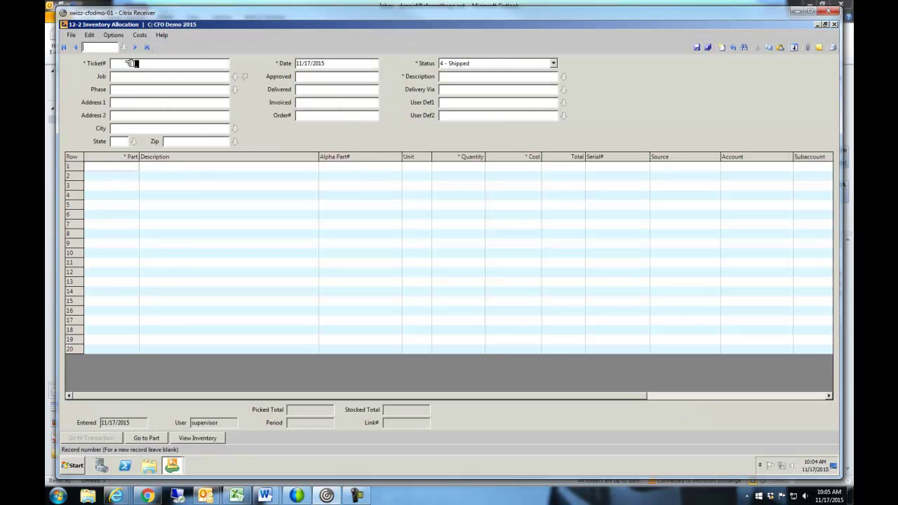
{"action": "left_click", "coordinate": [135, 63]}
{"action": "left_click", "coordinate": [148, 77]}
{"action": "type", "text": "2"}
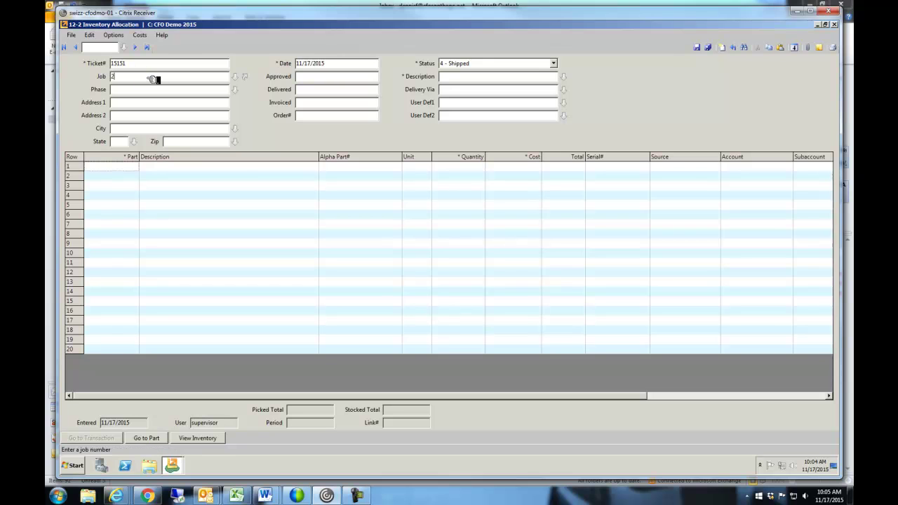
{"action": "type", "text": "7"}
{"action": "left_click", "coordinate": [143, 105]}
Step: Set the inventory allocation's description to Ladders
{"action": "left_click", "coordinate": [312, 78]}
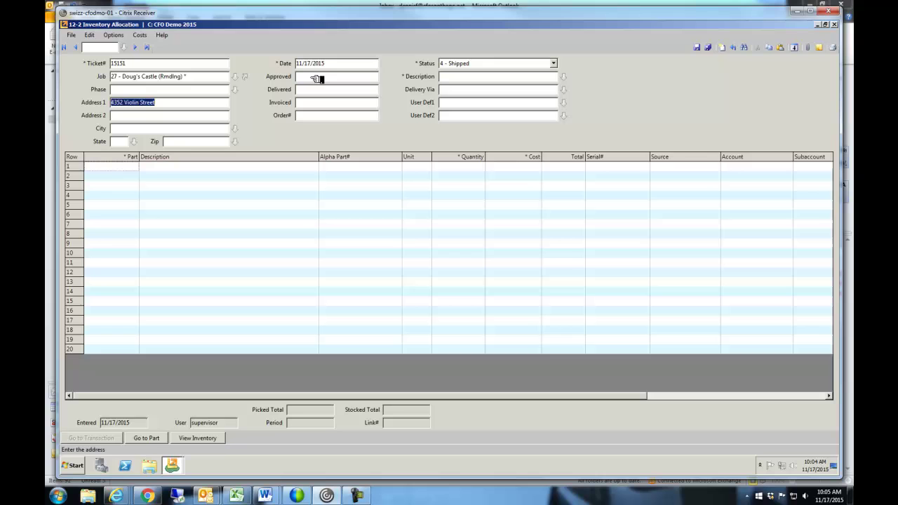
{"action": "left_click", "coordinate": [445, 77]}
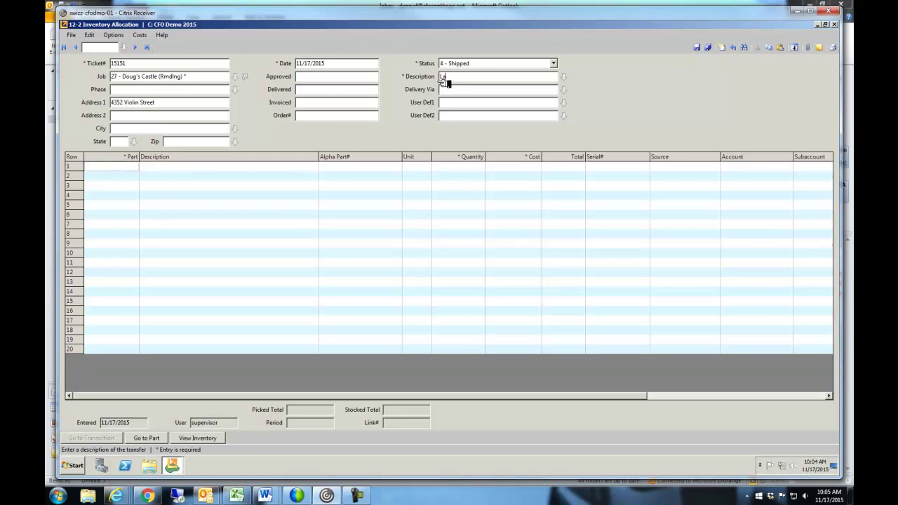
{"action": "type", "text": "Ladders"}
Step: Enter part 985984 on the first row of the allocation with a quantity of 2 and check its total
{"action": "left_click", "coordinate": [134, 166]}
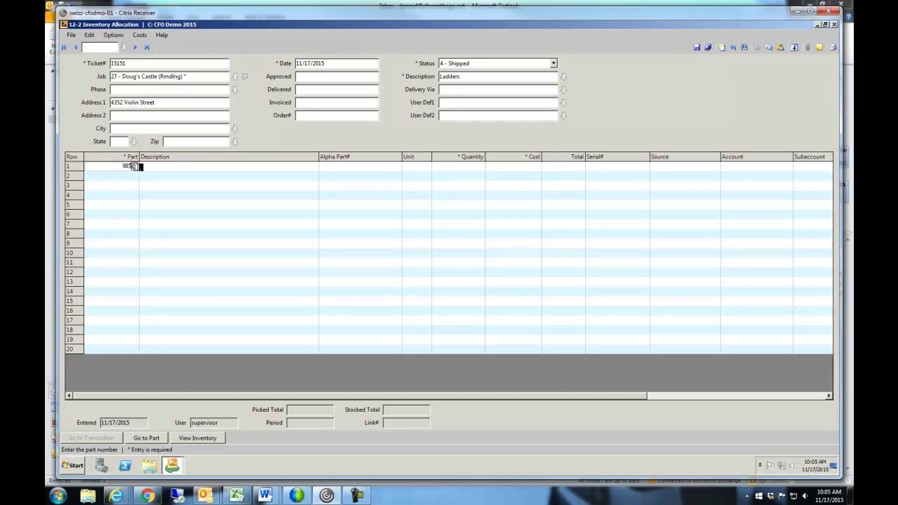
{"action": "type", "text": "4"}
{"action": "left_click", "coordinate": [179, 165]}
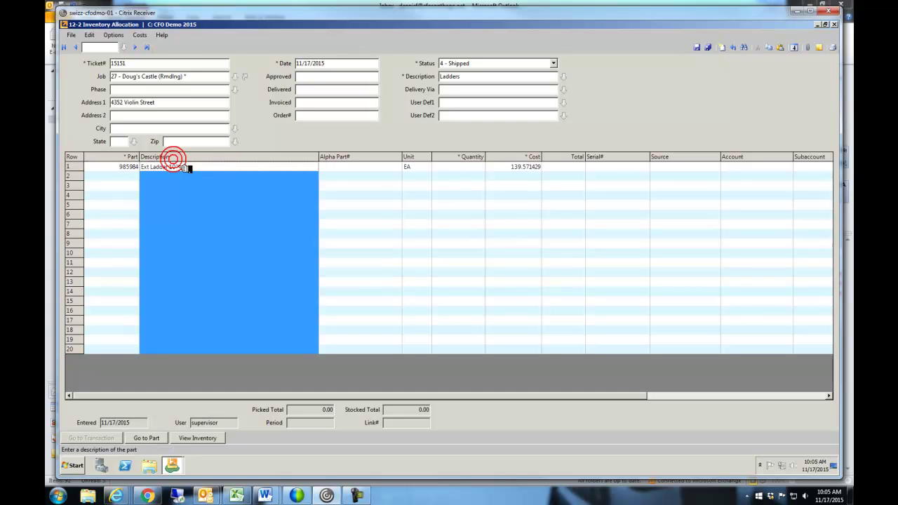
{"action": "left_click", "coordinate": [453, 166]}
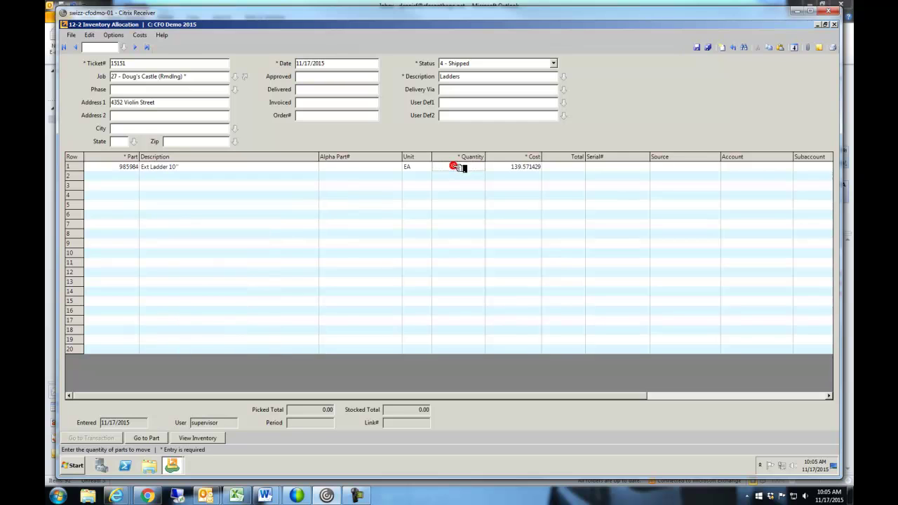
{"action": "type", "text": "2"}
{"action": "left_click", "coordinate": [565, 168]}
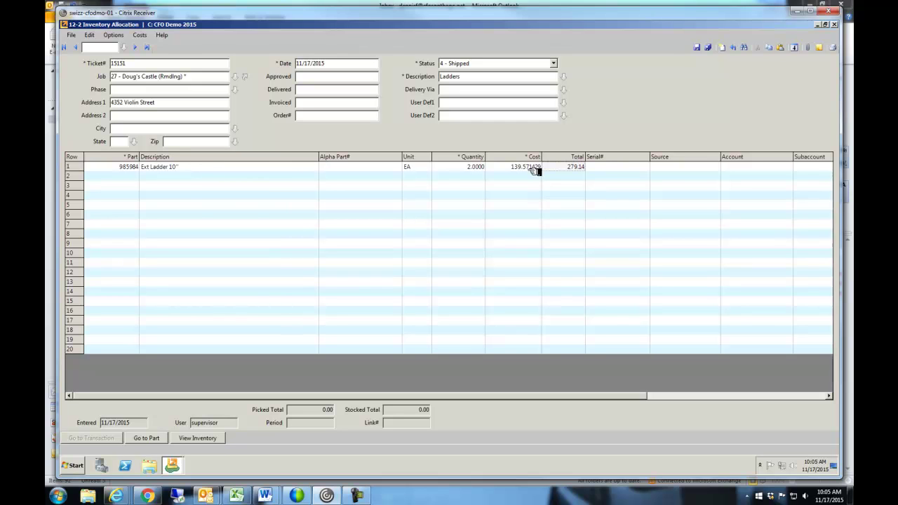
{"action": "left_click", "coordinate": [578, 168]}
{"action": "left_click", "coordinate": [573, 169]}
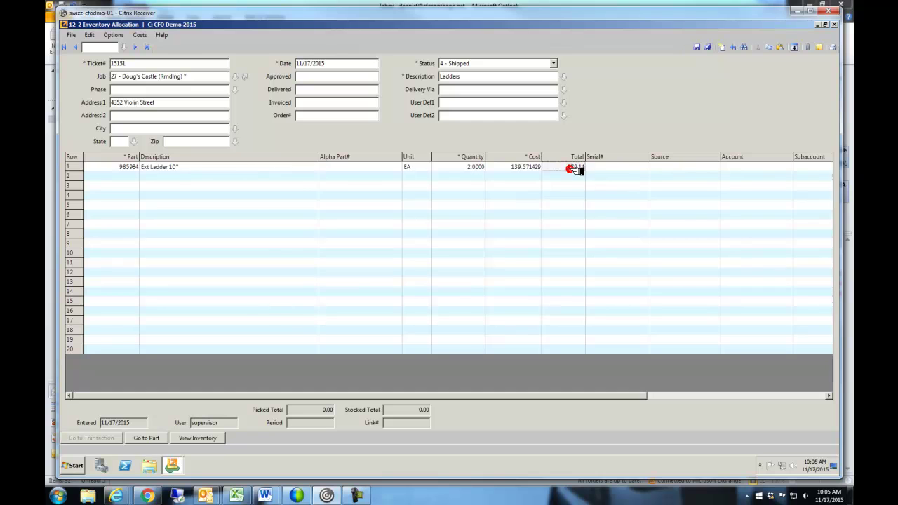
{"action": "left_click", "coordinate": [621, 169]}
Step: Look through the available inventory locations and set the ladder line's source to 1 - Warehouse
{"action": "left_click", "coordinate": [679, 169]}
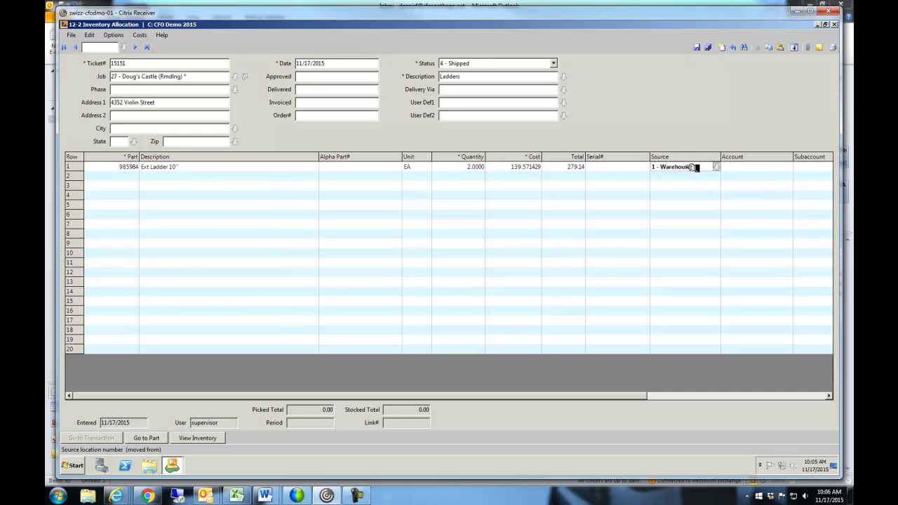
{"action": "left_click", "coordinate": [719, 167]}
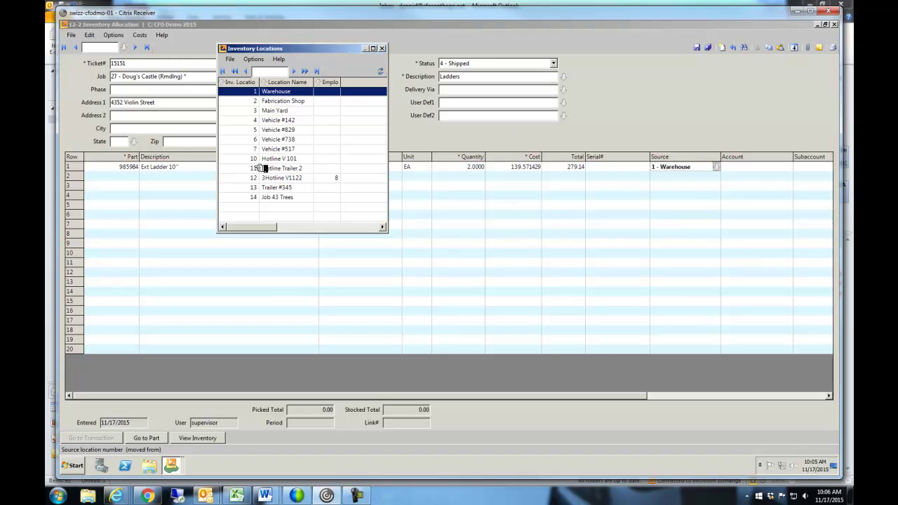
{"action": "left_click", "coordinate": [251, 121]}
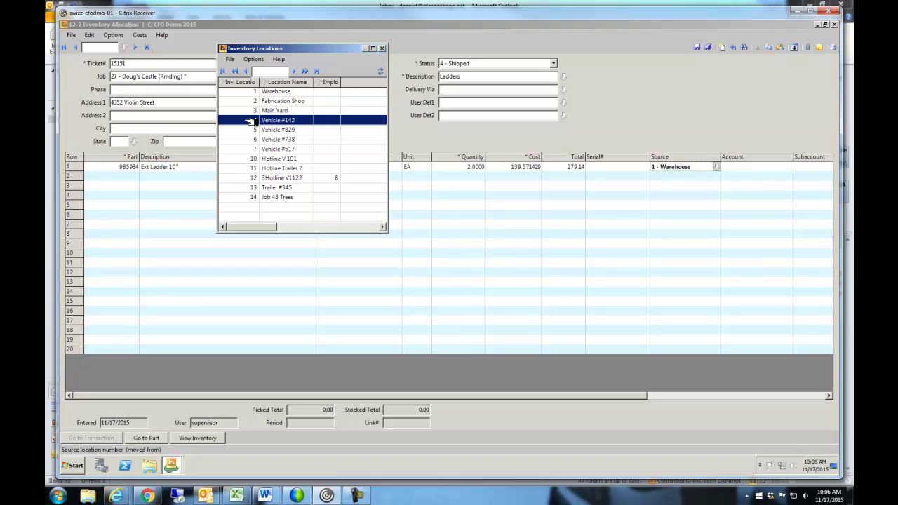
{"action": "left_click", "coordinate": [247, 92]}
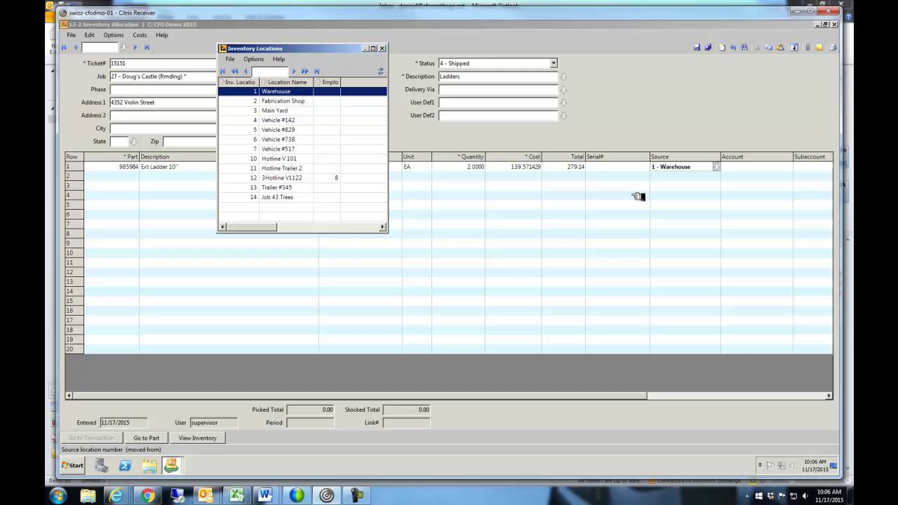
{"action": "left_click", "coordinate": [383, 48]}
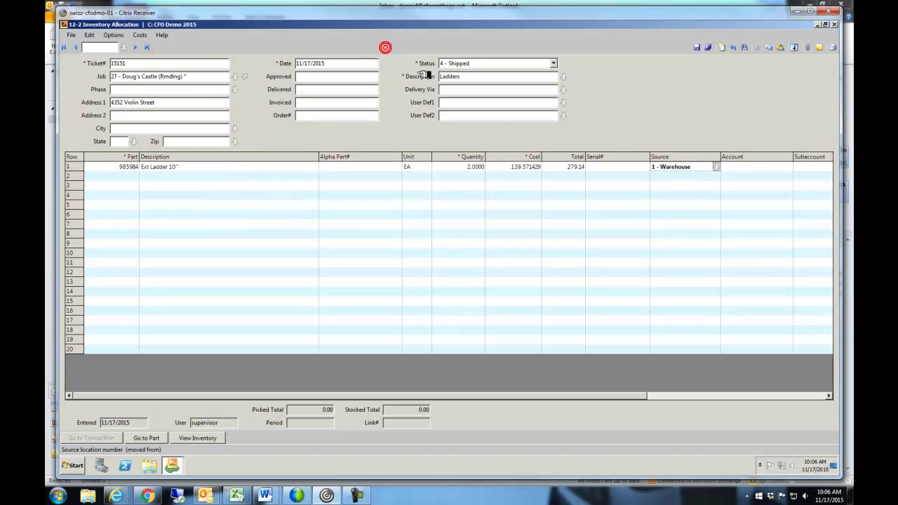
{"action": "left_click", "coordinate": [745, 167]}
{"action": "left_click", "coordinate": [706, 165]}
{"action": "key", "text": "Tab"}
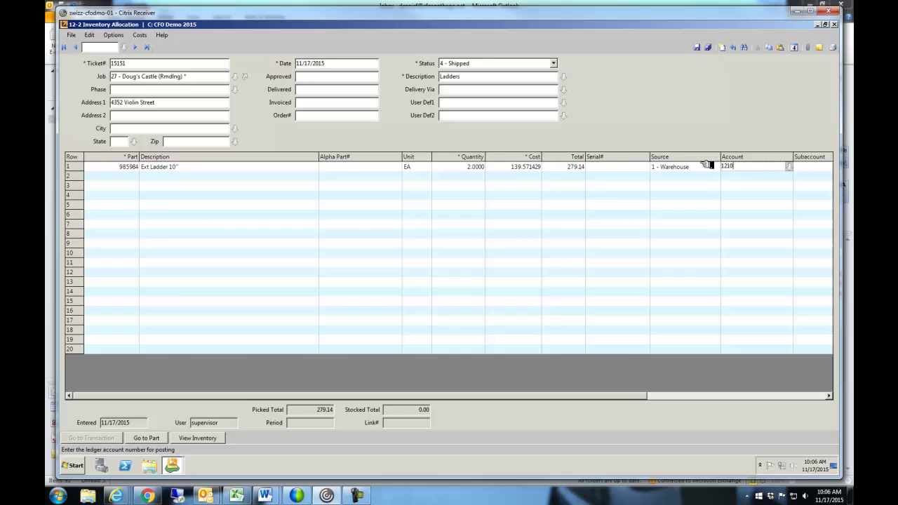
Step: Try to save the allocation with account 1210 - Inventory on the ladder line, accepting the posting period mismatch
{"action": "key", "text": "Tab"}
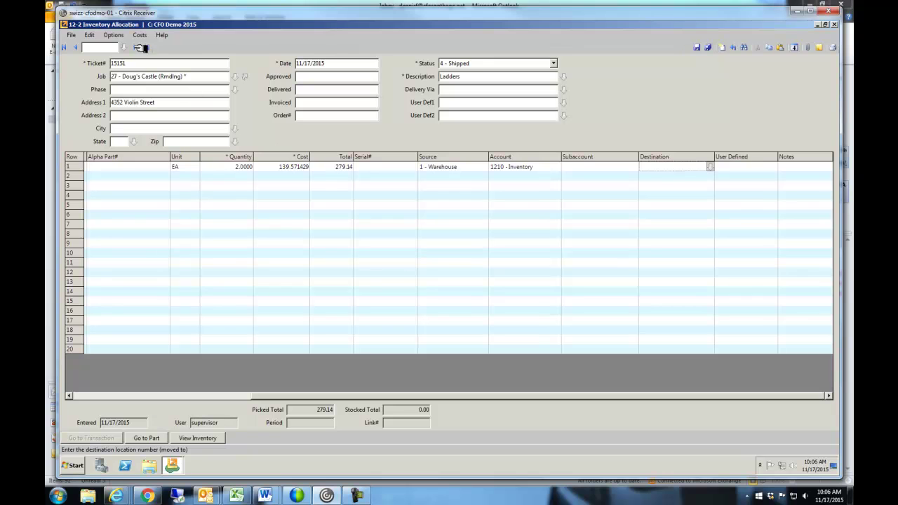
{"action": "left_click", "coordinate": [730, 48]}
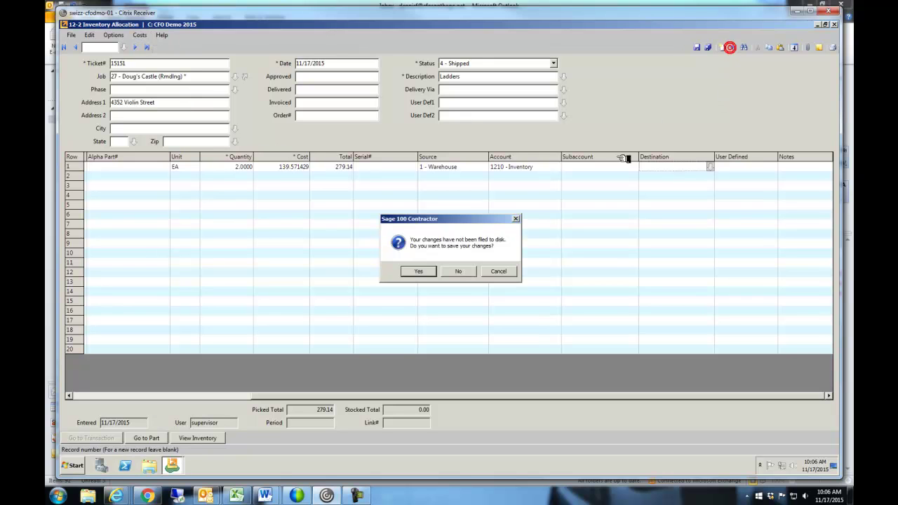
{"action": "left_click", "coordinate": [419, 271]}
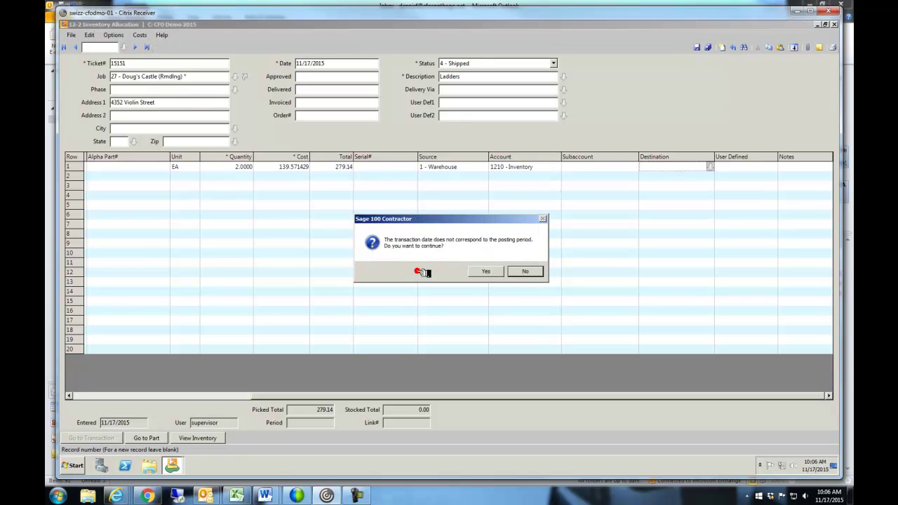
{"action": "left_click", "coordinate": [498, 271]}
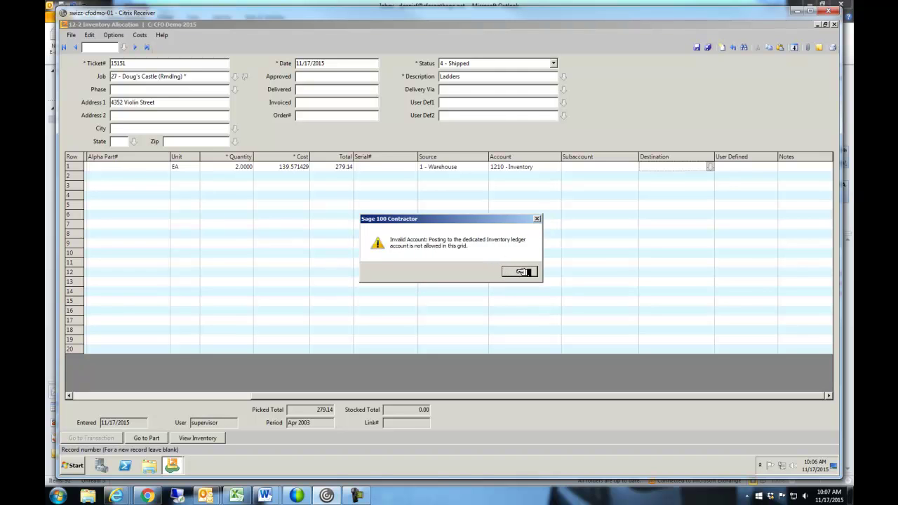
{"action": "left_click", "coordinate": [522, 272]}
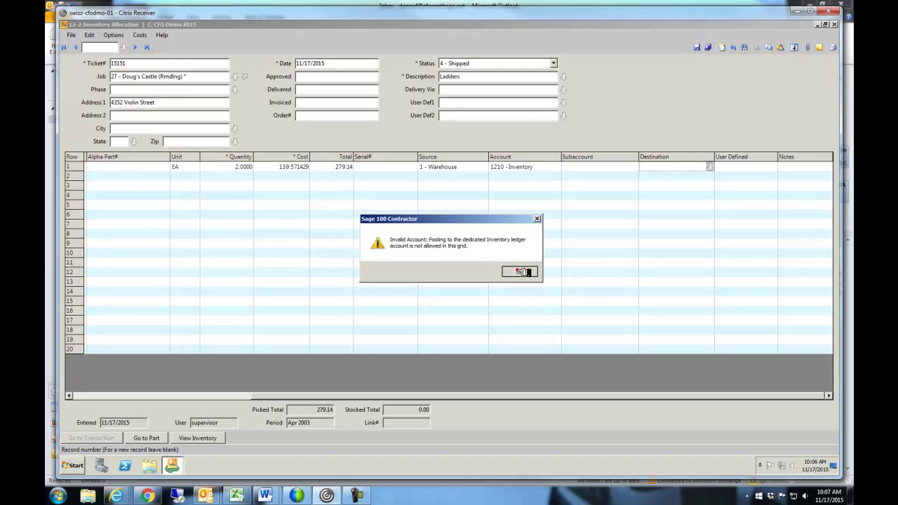
Step: Enter a job cost line for job 27 with description Ladders, cost code 1000.000 and cost type 1 - Material, and submit it
{"action": "left_click", "coordinate": [142, 34]}
{"action": "left_click", "coordinate": [153, 46]}
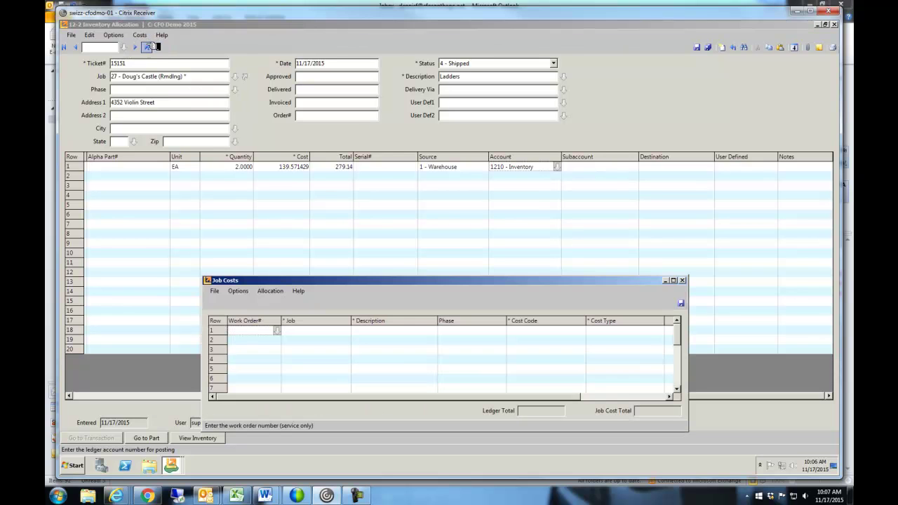
{"action": "left_click", "coordinate": [294, 332]}
{"action": "key", "text": "Tab"}
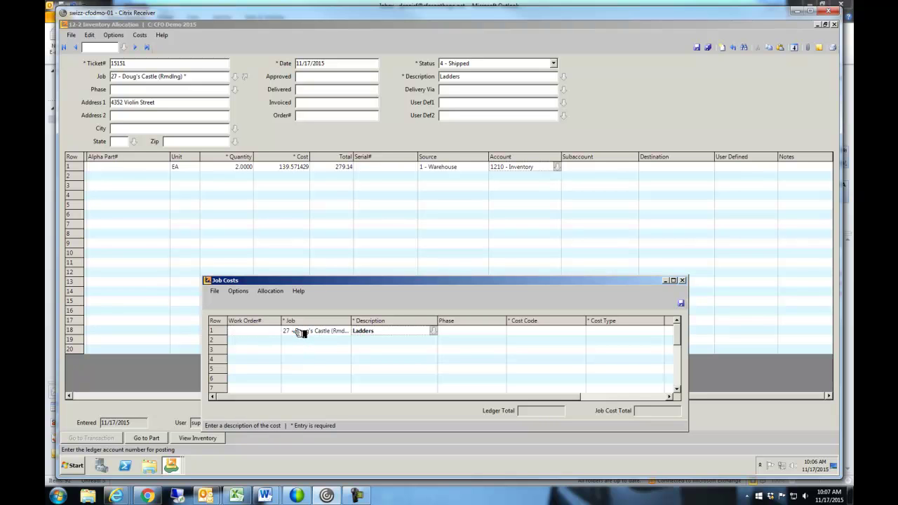
{"action": "key", "text": "Tab"}
{"action": "key", "text": "Tab"}
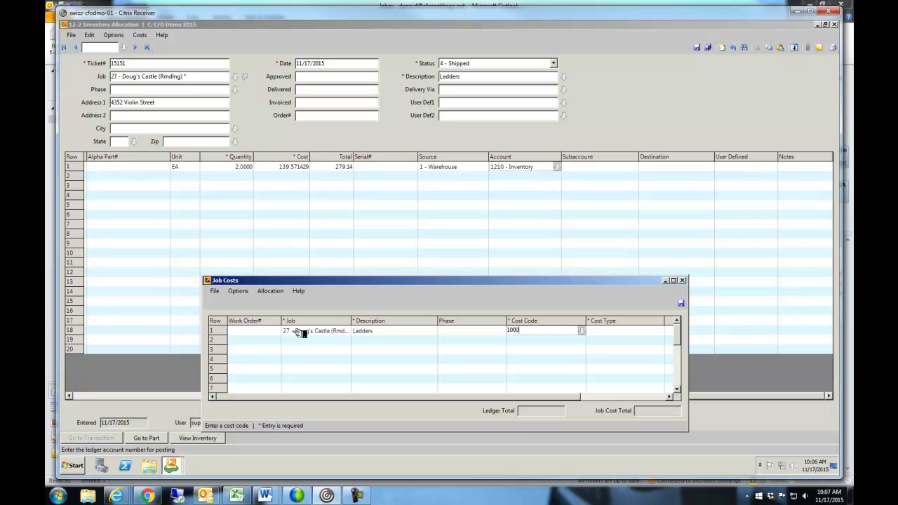
{"action": "key", "text": "Tab"}
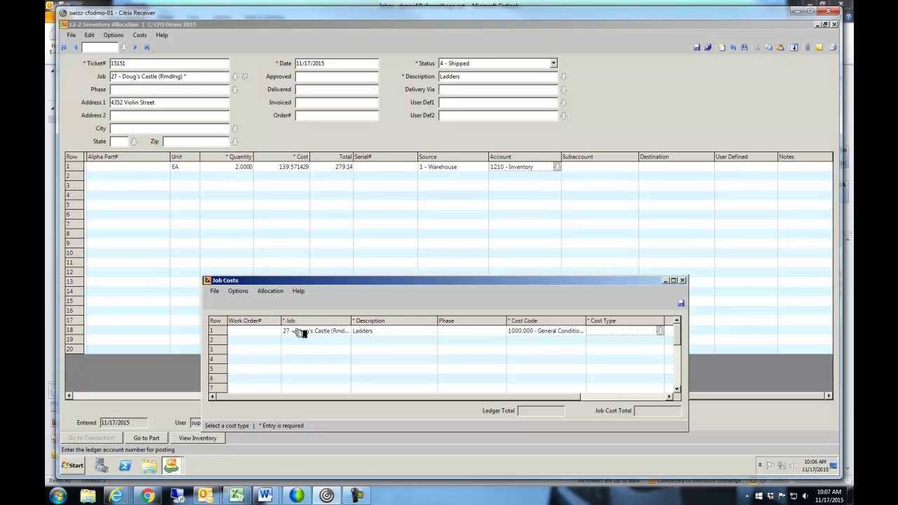
{"action": "type", "text": "1"}
{"action": "key", "text": "Tab"}
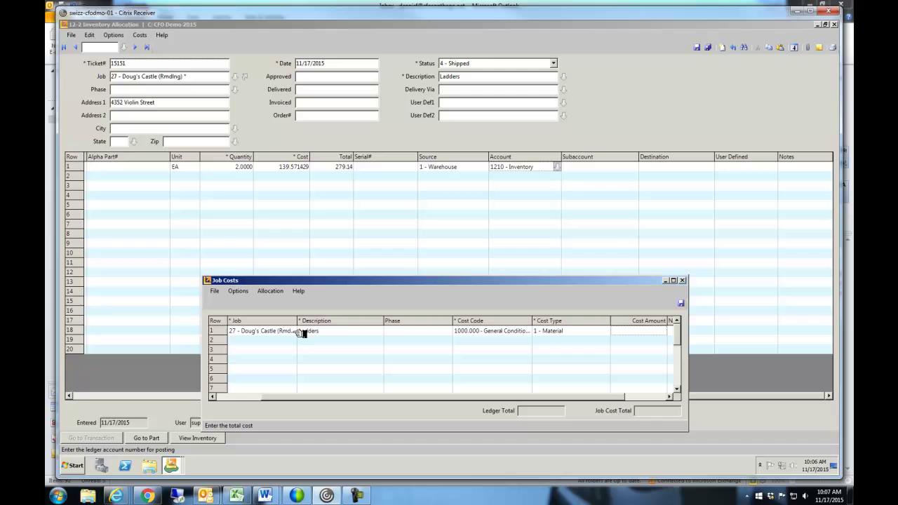
{"action": "left_click", "coordinate": [681, 303]}
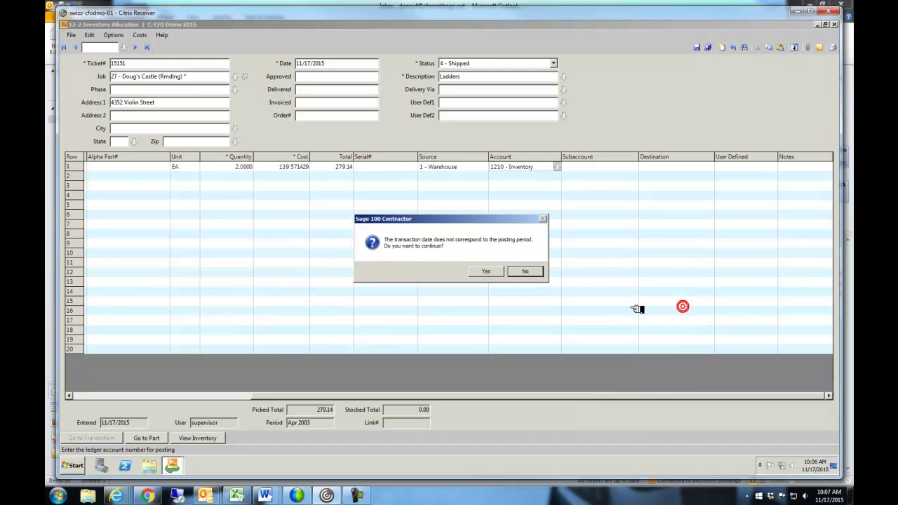
{"action": "left_click", "coordinate": [488, 271]}
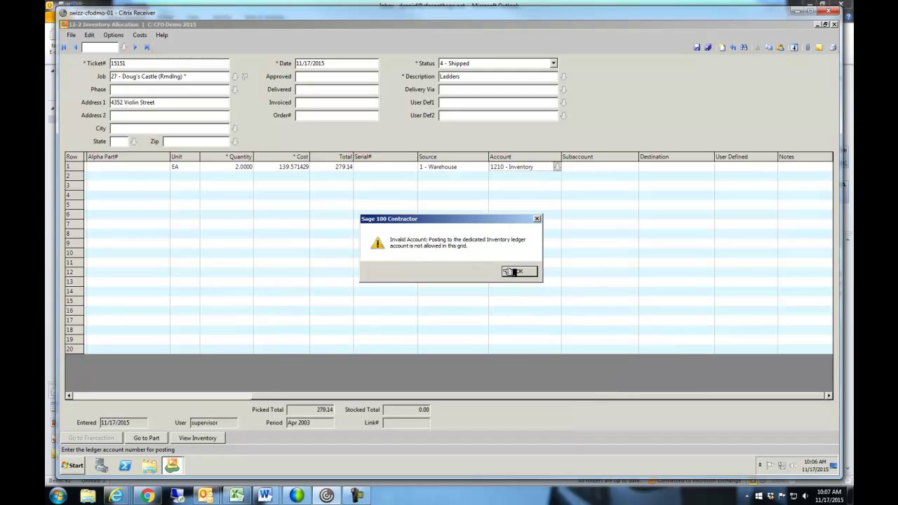
{"action": "left_click", "coordinate": [527, 272]}
Step: Set the ladder line's ledger account to 5001 - Material after a look at the ledger account list
{"action": "left_click", "coordinate": [559, 167]}
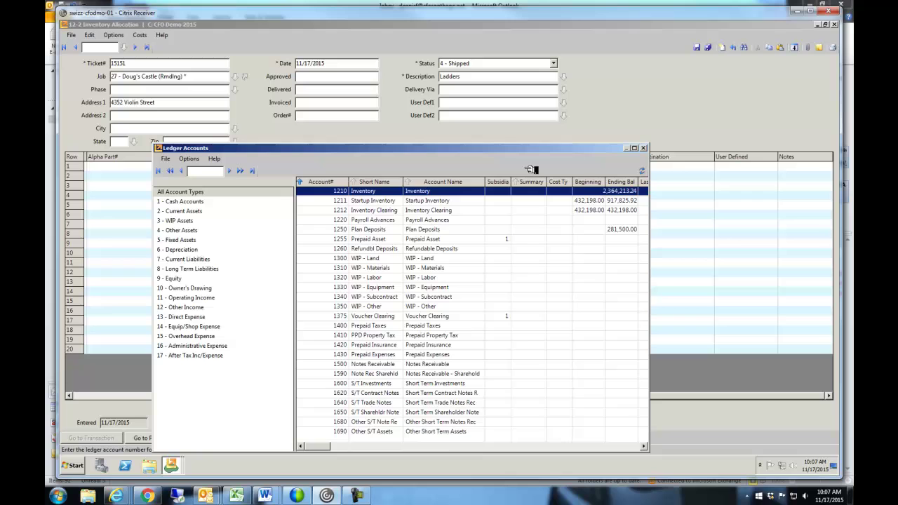
{"action": "left_click", "coordinate": [645, 148]}
{"action": "type", "text": "5"}
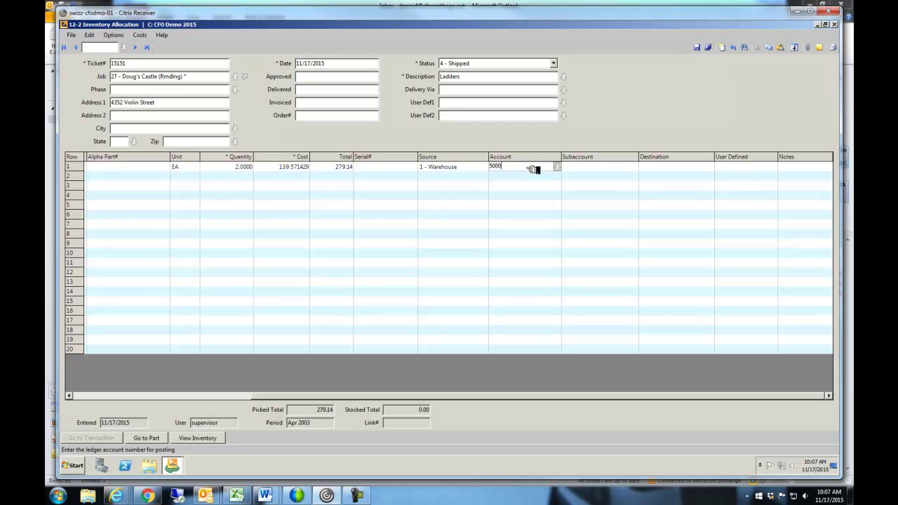
{"action": "type", "text": "001"}
{"action": "key", "text": "Tab"}
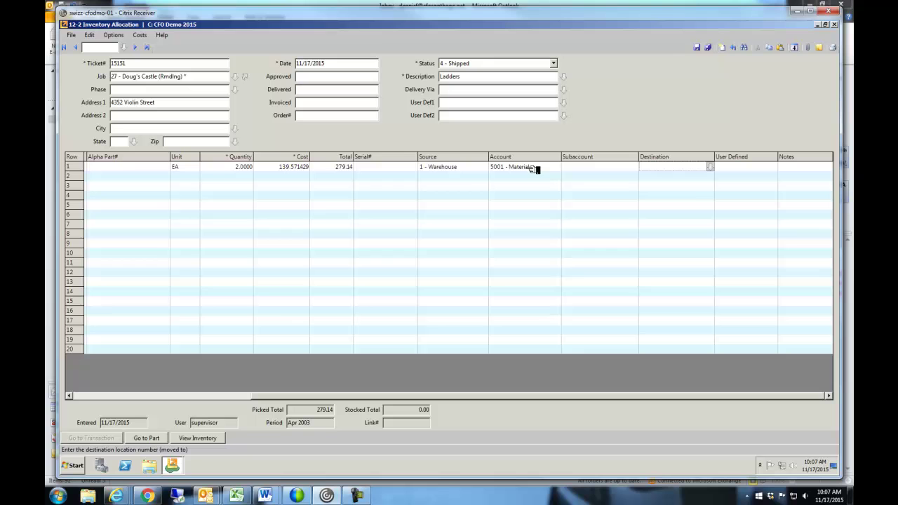
Step: Try to save the inventory allocation together with its job cost line and close the Job Costs window
{"action": "left_click", "coordinate": [697, 47]}
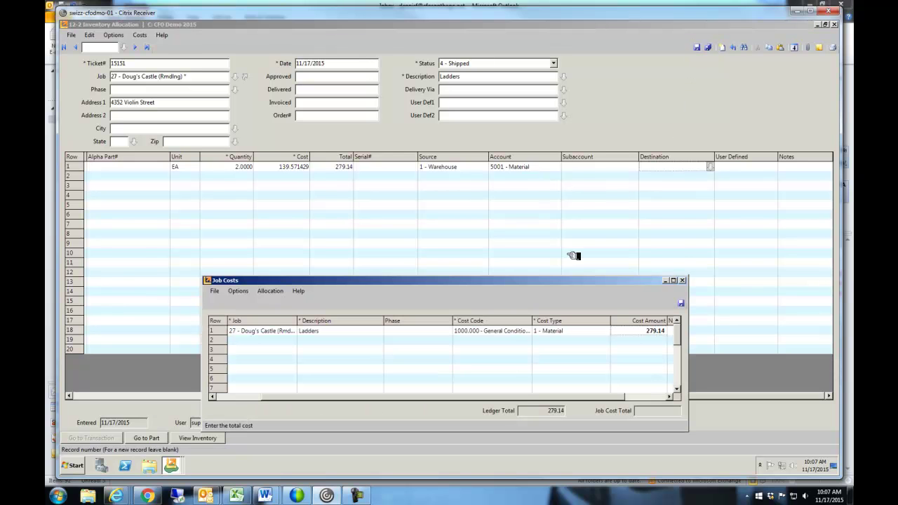
{"action": "left_click", "coordinate": [682, 280]}
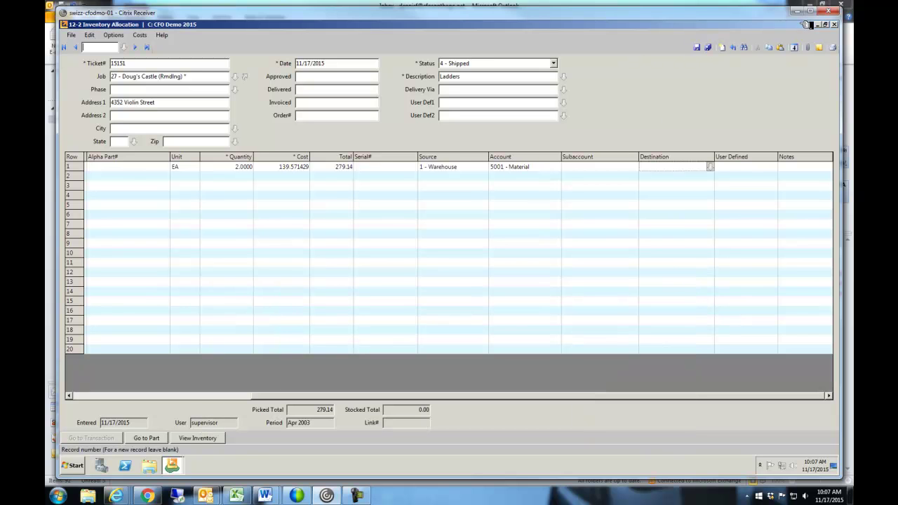
{"action": "left_click", "coordinate": [697, 47]}
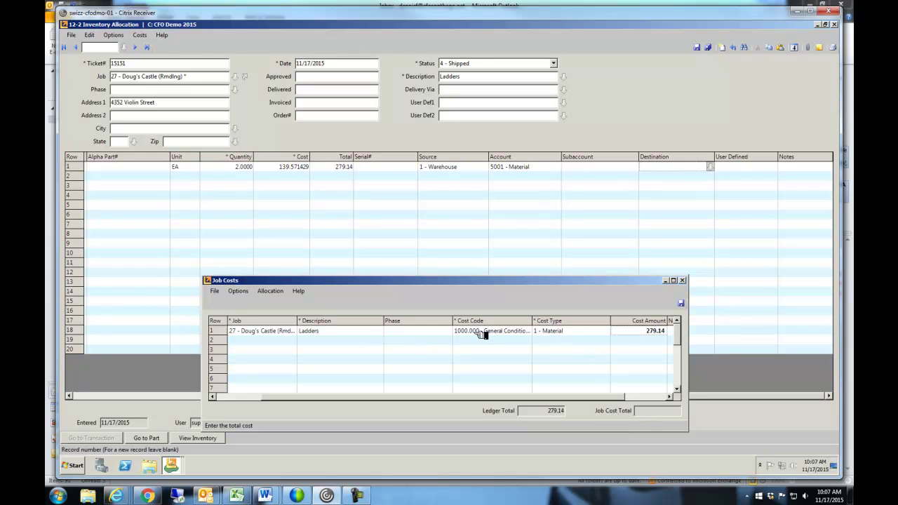
{"action": "left_click", "coordinate": [681, 303]}
{"action": "left_click", "coordinate": [682, 281]}
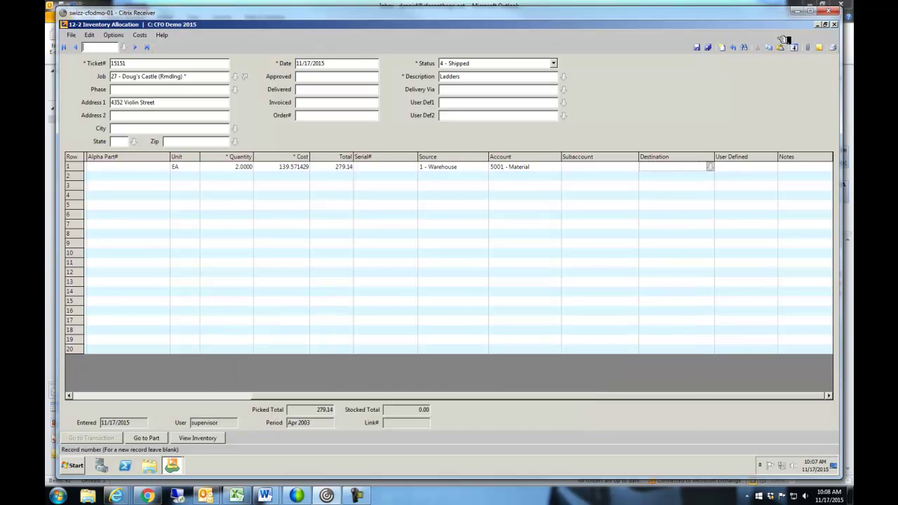
Step: Bring the Inventory Allocation window back to full size and review the line's Source and Destination columns
{"action": "left_click", "coordinate": [830, 24]}
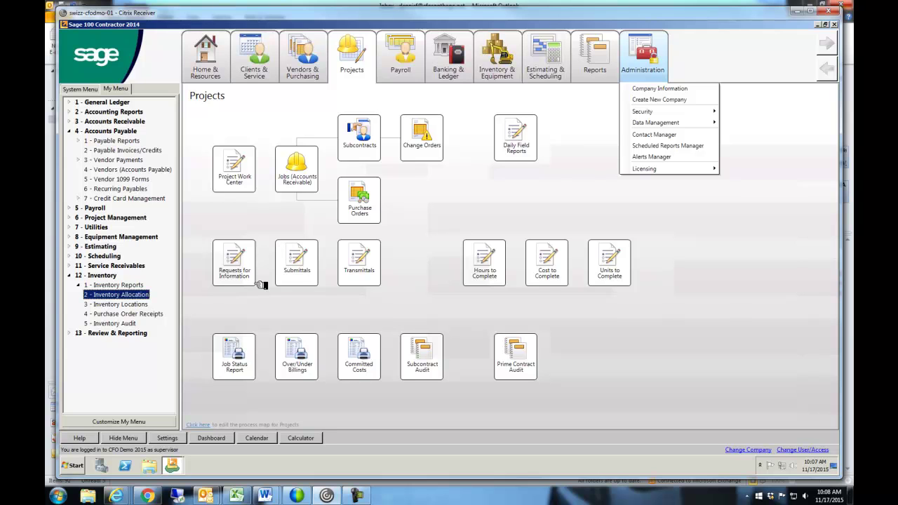
{"action": "left_click", "coordinate": [108, 249]}
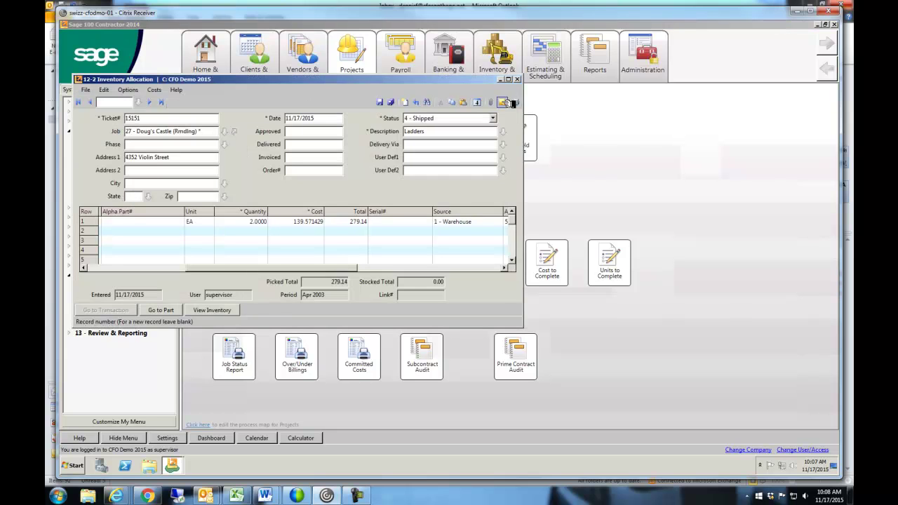
{"action": "left_click", "coordinate": [509, 78]}
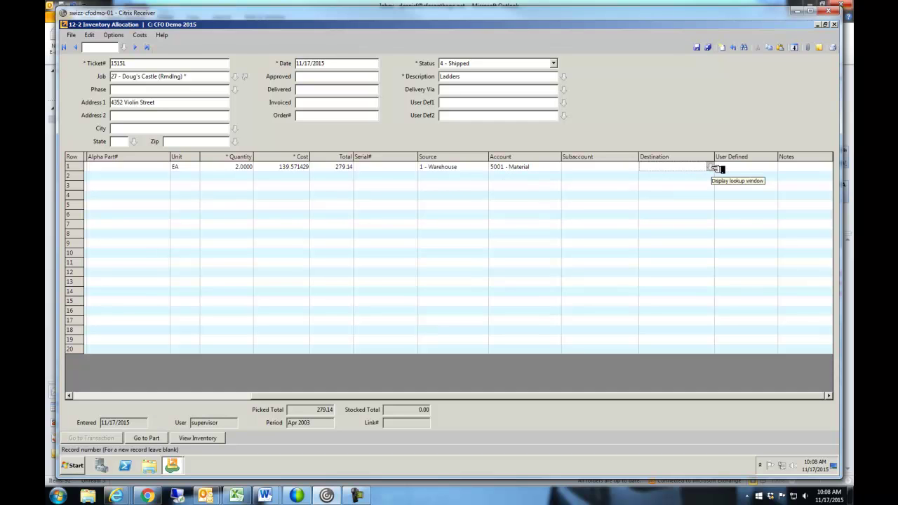
{"action": "left_click", "coordinate": [442, 158]}
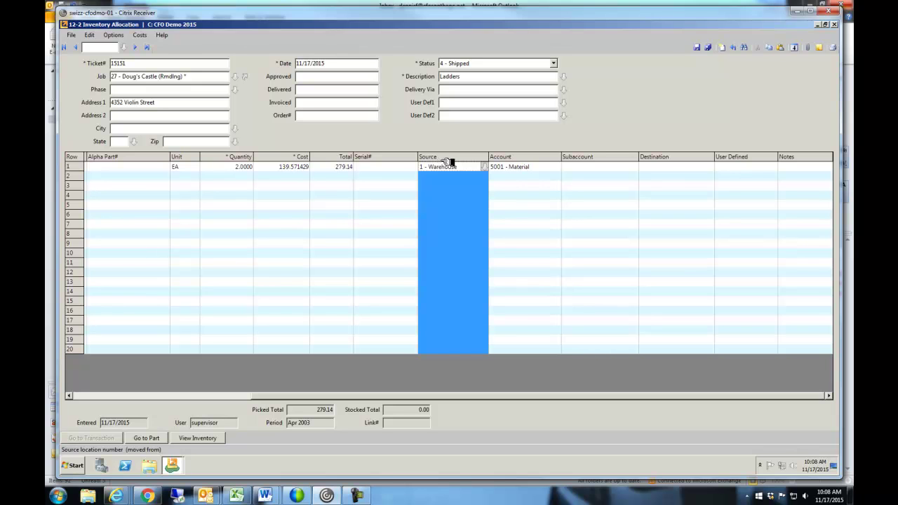
{"action": "left_click", "coordinate": [670, 159]}
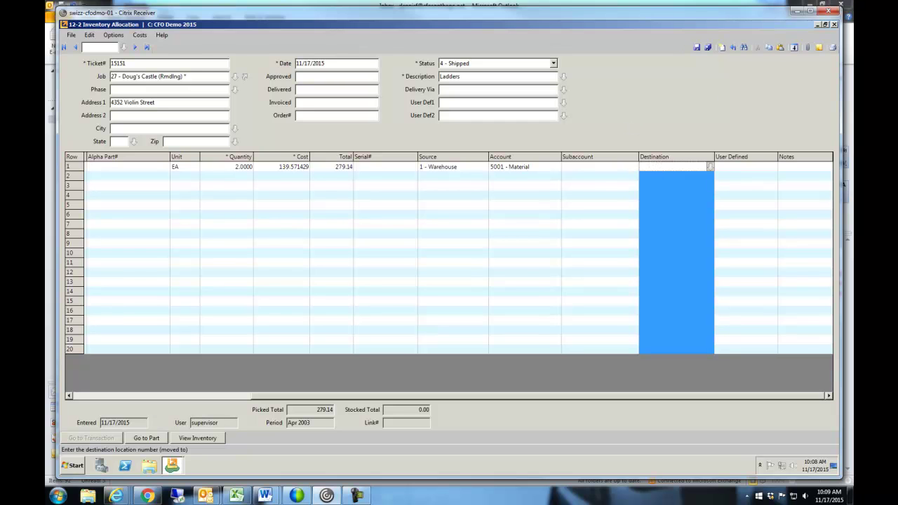
Step: Close the Inventory Allocation window and discard its unsaved changes
{"action": "left_click", "coordinate": [836, 24]}
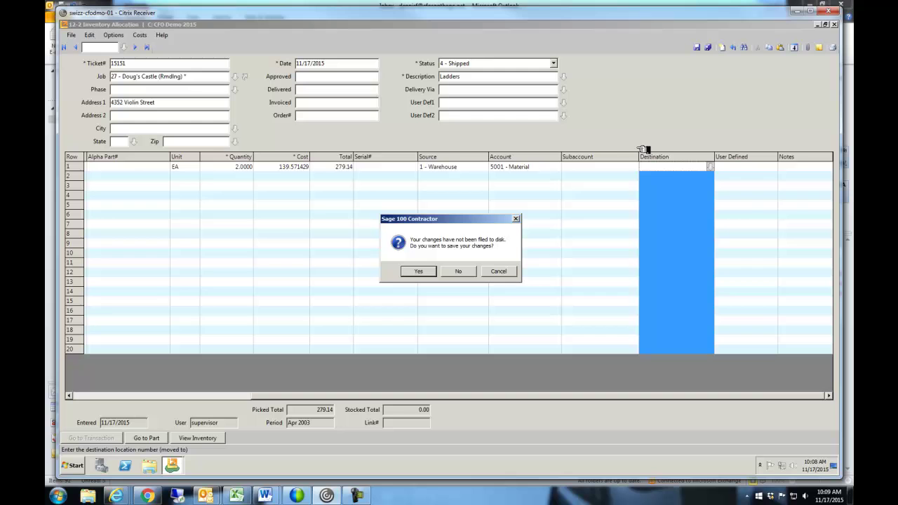
{"action": "left_click", "coordinate": [457, 273]}
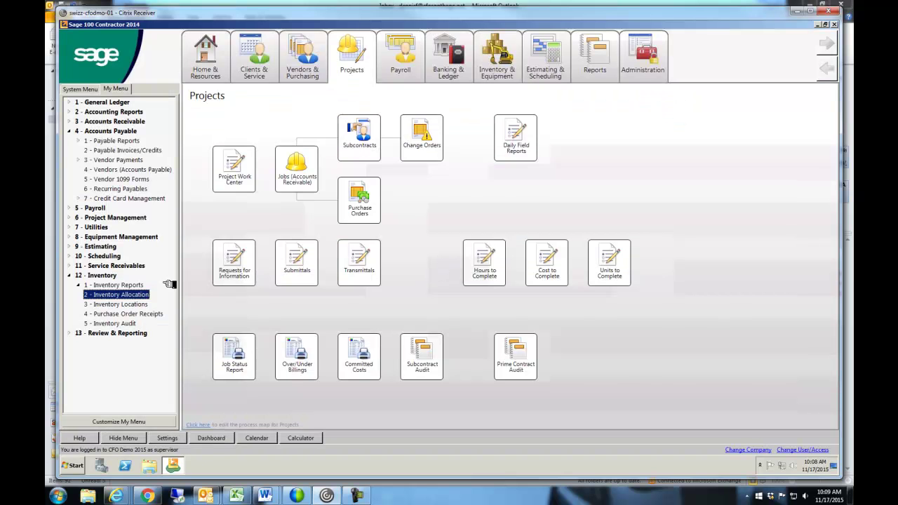
Step: Preview the Inventory Journal--by Entry report for part 985984, check the ladder entries, and close the report and its criteria window
{"action": "left_click", "coordinate": [134, 285]}
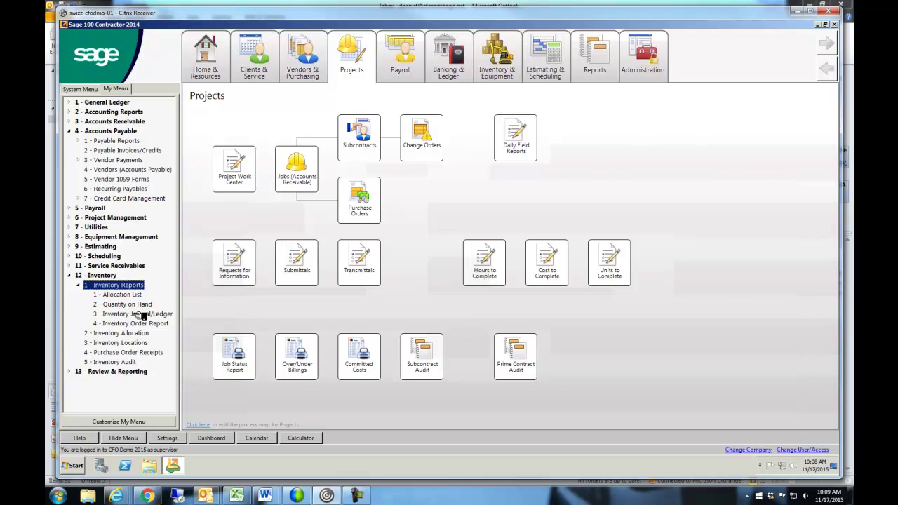
{"action": "left_click", "coordinate": [138, 315]}
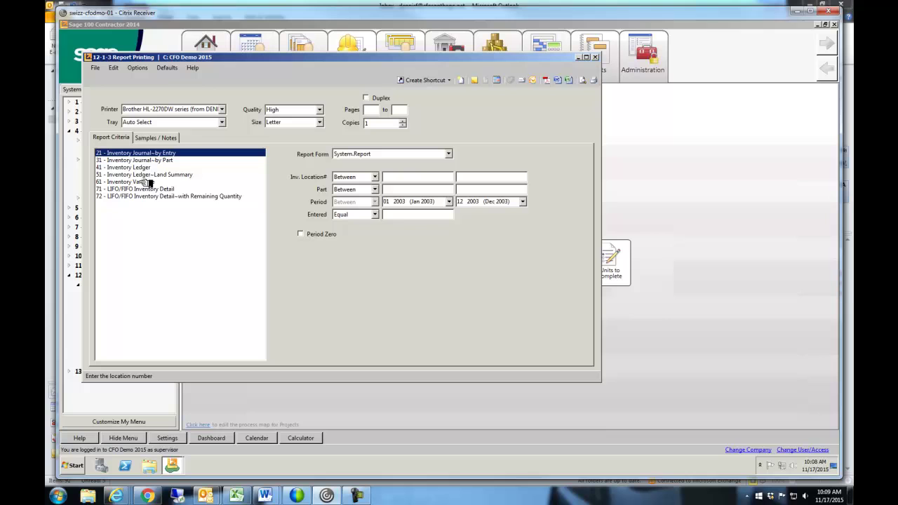
{"action": "left_click", "coordinate": [418, 191]}
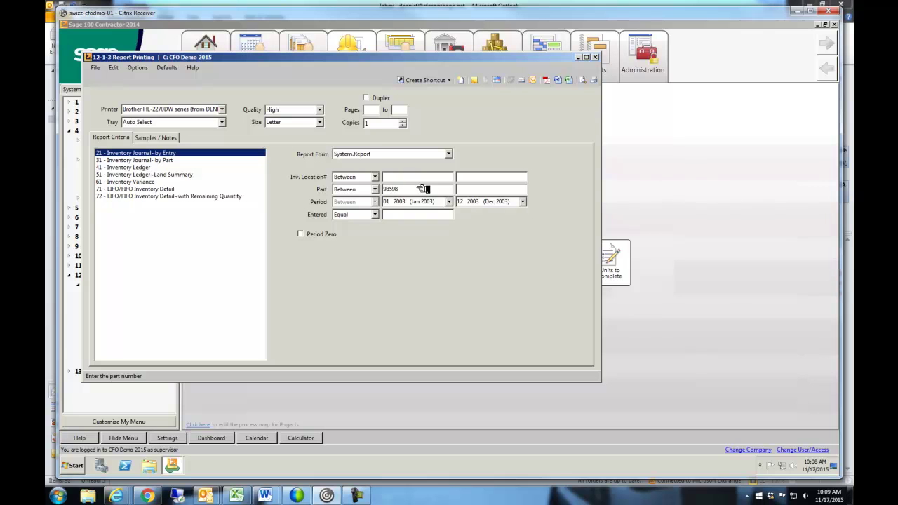
{"action": "key", "text": "Tab"}
{"action": "left_click", "coordinate": [583, 79]}
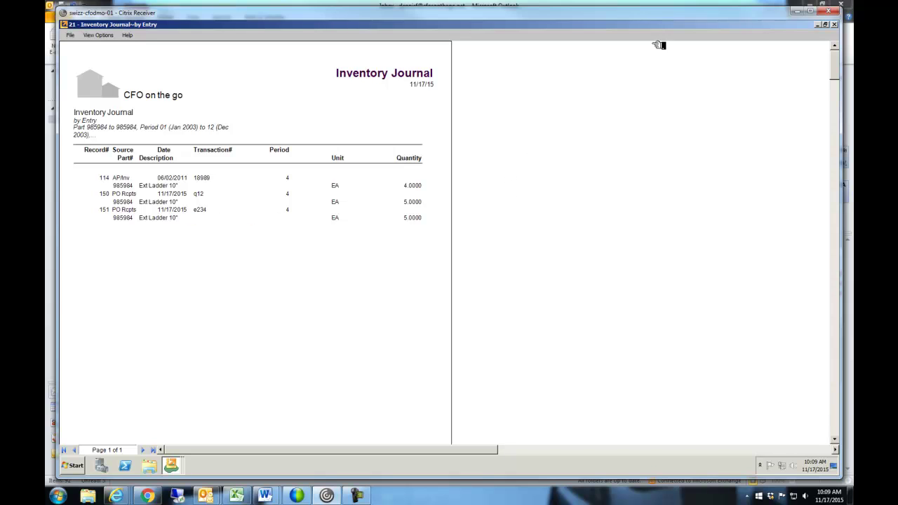
{"action": "left_click", "coordinate": [835, 25]}
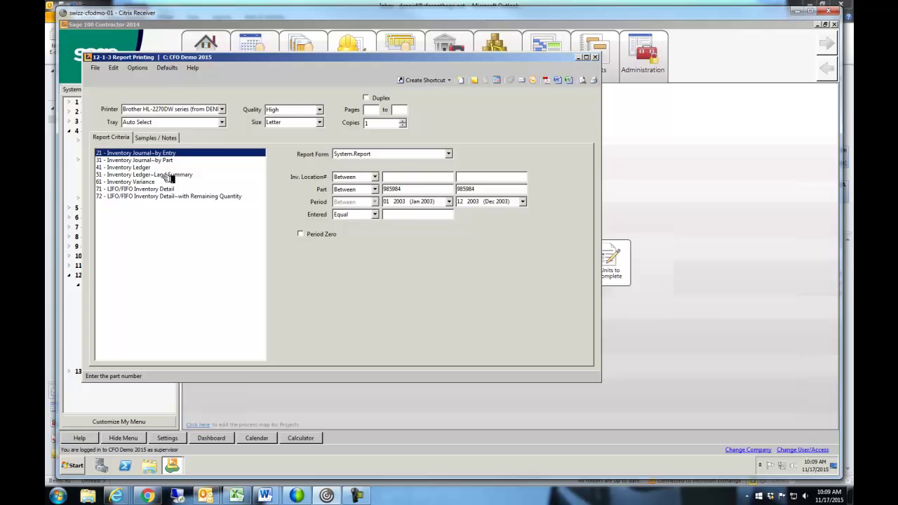
{"action": "left_click", "coordinate": [595, 56]}
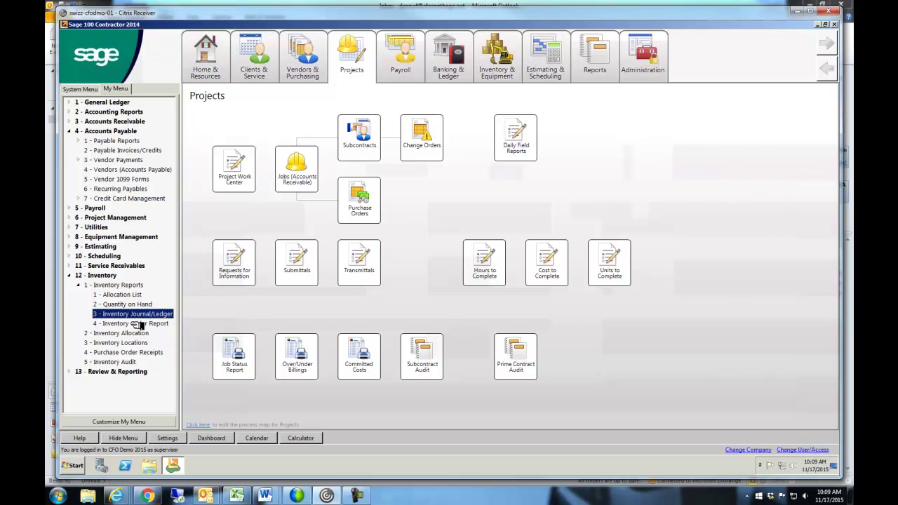
Step: Preview the 21 - Material Order Report without filters, examine the quantity columns on its first two pages, and close the report windows
{"action": "left_click", "coordinate": [137, 323]}
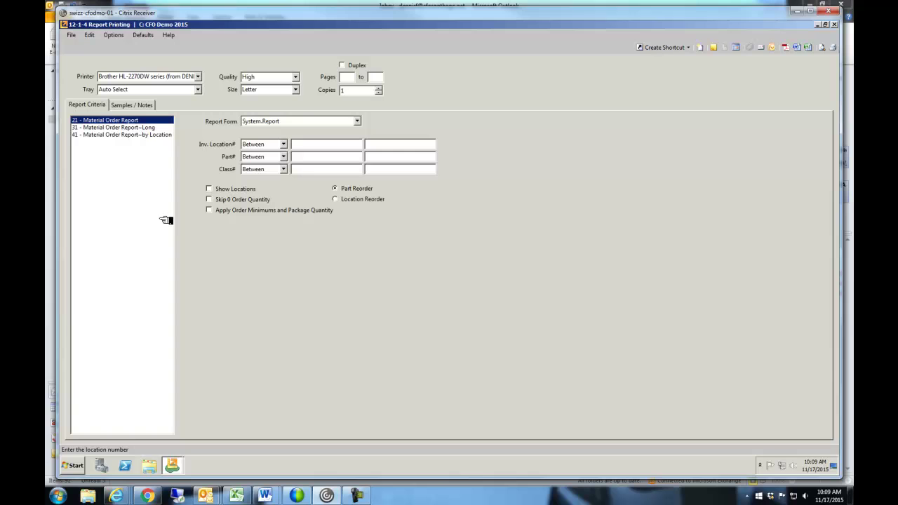
{"action": "left_click", "coordinate": [144, 123]}
{"action": "left_click", "coordinate": [824, 48]}
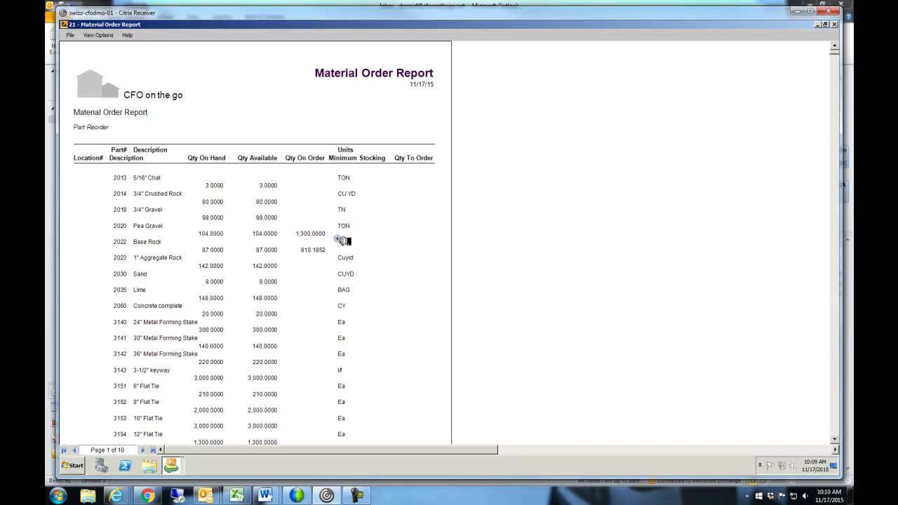
{"action": "scroll", "coordinate": [337, 281], "scroll_direction": "down", "scroll_amount": 1}
{"action": "scroll", "coordinate": [339, 281], "scroll_direction": "down", "scroll_amount": 9}
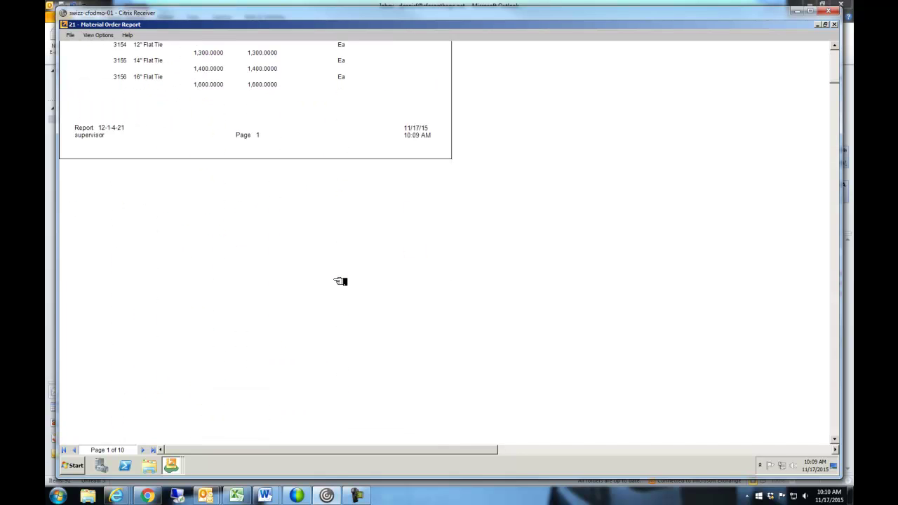
{"action": "scroll", "coordinate": [340, 281], "scroll_direction": "down", "scroll_amount": 1}
{"action": "scroll", "coordinate": [340, 281], "scroll_direction": "down", "scroll_amount": 12}
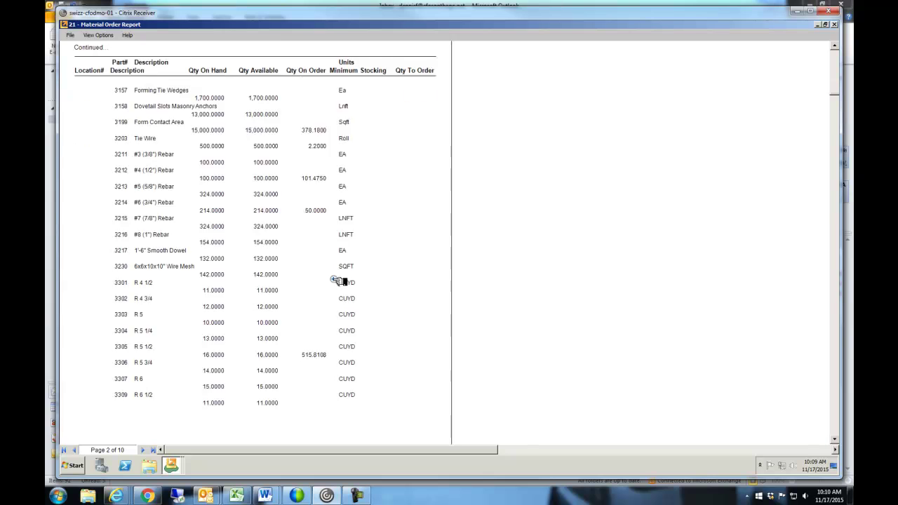
{"action": "scroll", "coordinate": [194, 357], "scroll_direction": "up", "scroll_amount": 3}
{"action": "scroll", "coordinate": [195, 356], "scroll_direction": "up", "scroll_amount": 5}
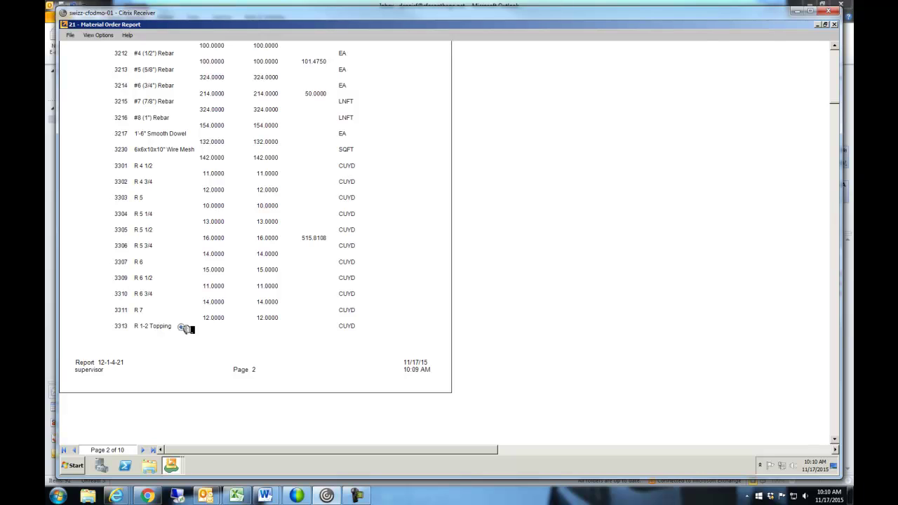
{"action": "left_click", "coordinate": [834, 25]}
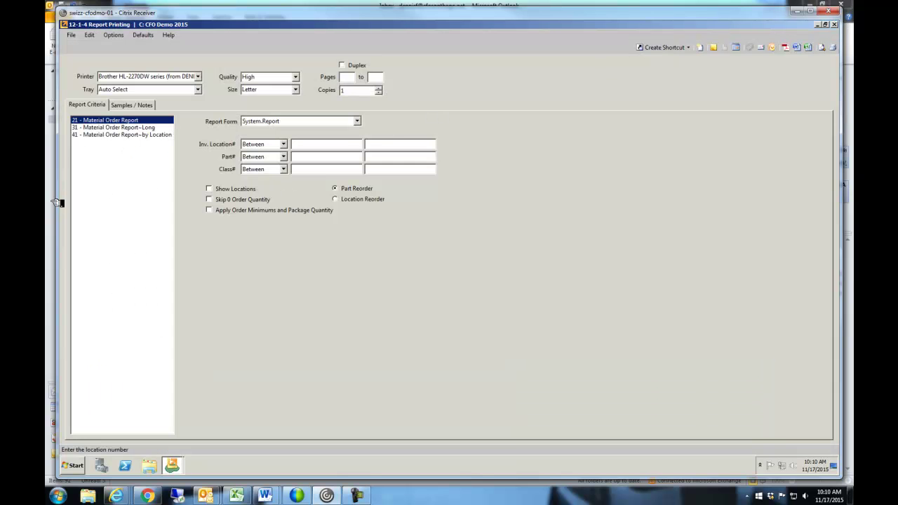
{"action": "left_click", "coordinate": [834, 25]}
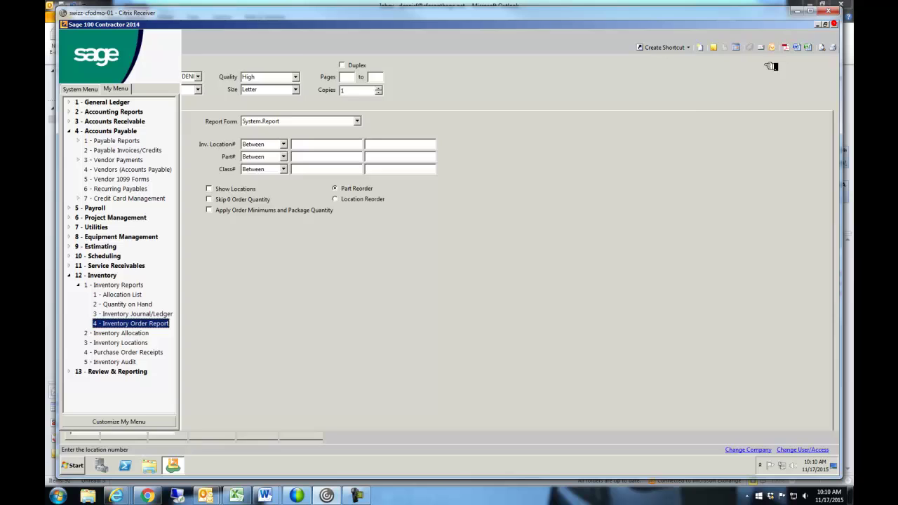
{"action": "left_click", "coordinate": [79, 284]}
{"action": "left_click", "coordinate": [70, 275]}
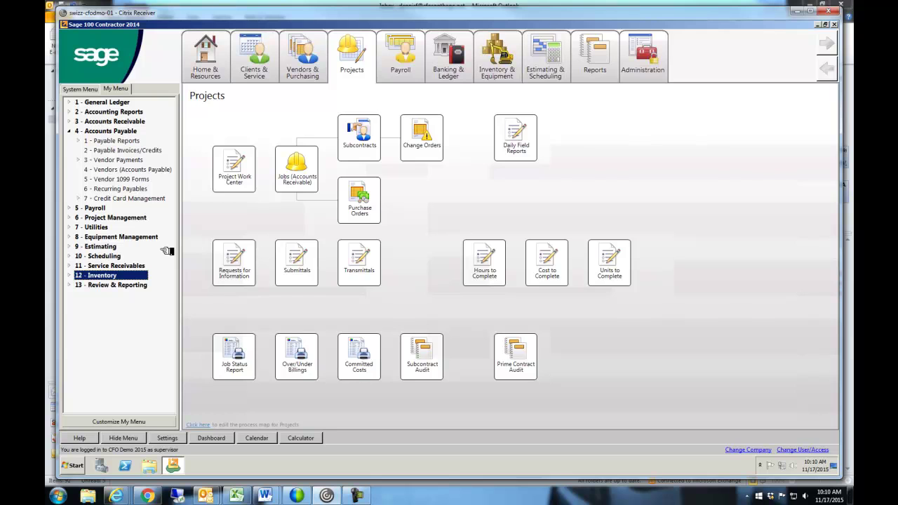
{"action": "left_click", "coordinate": [69, 275]}
{"action": "left_click", "coordinate": [118, 286]}
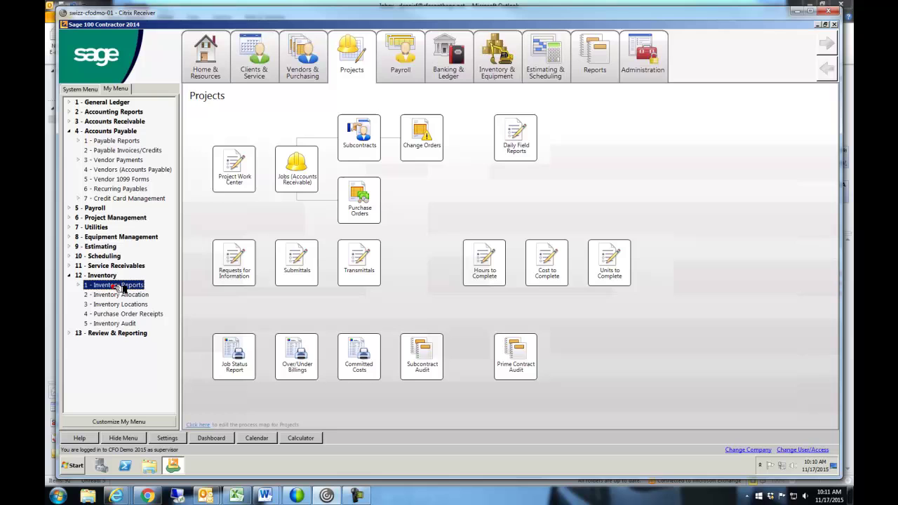
{"action": "left_click", "coordinate": [118, 295]}
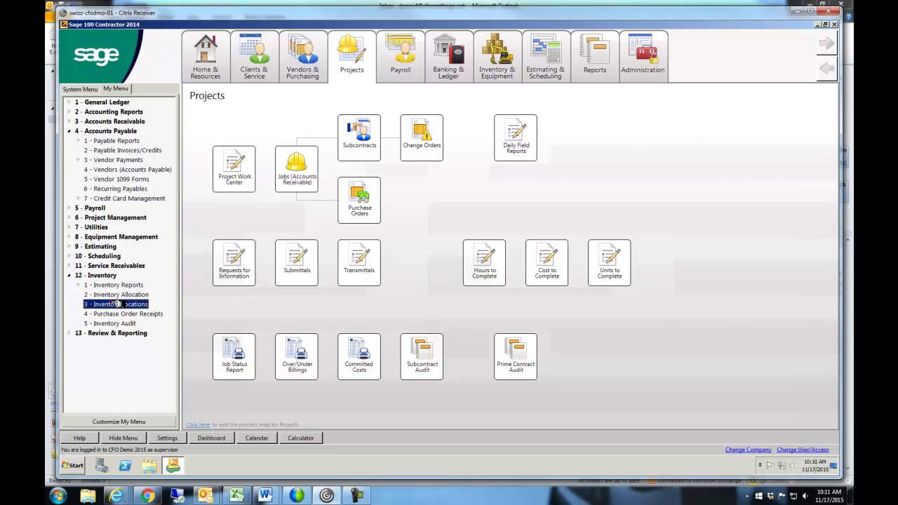
{"action": "left_click", "coordinate": [116, 304]}
{"action": "left_click", "coordinate": [120, 314]}
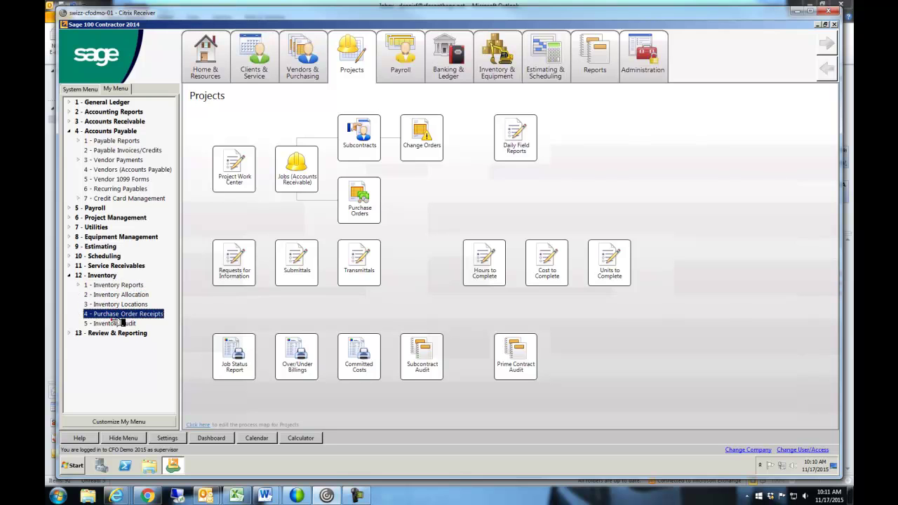
Step: Open the Inventory Audit window, read the explanation of its Audit and Repair functions, and close it
{"action": "left_click", "coordinate": [118, 324]}
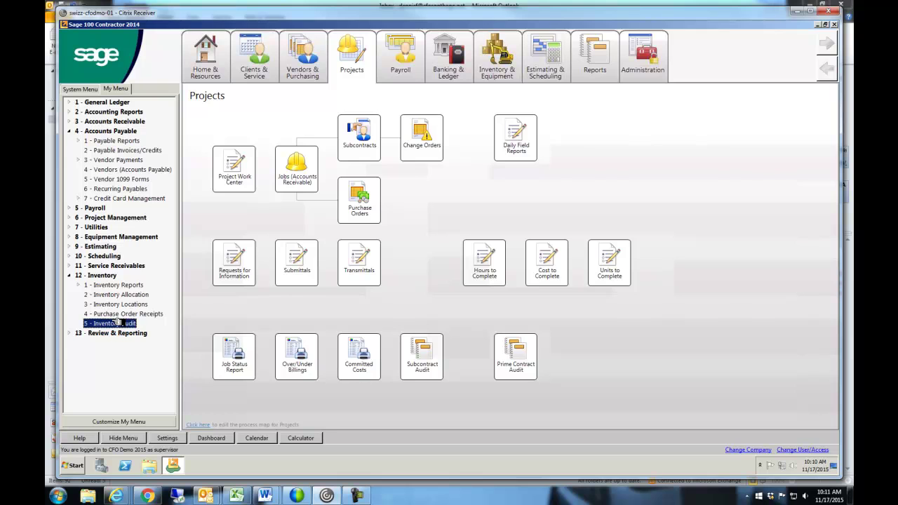
{"action": "double_click", "coordinate": [118, 323]}
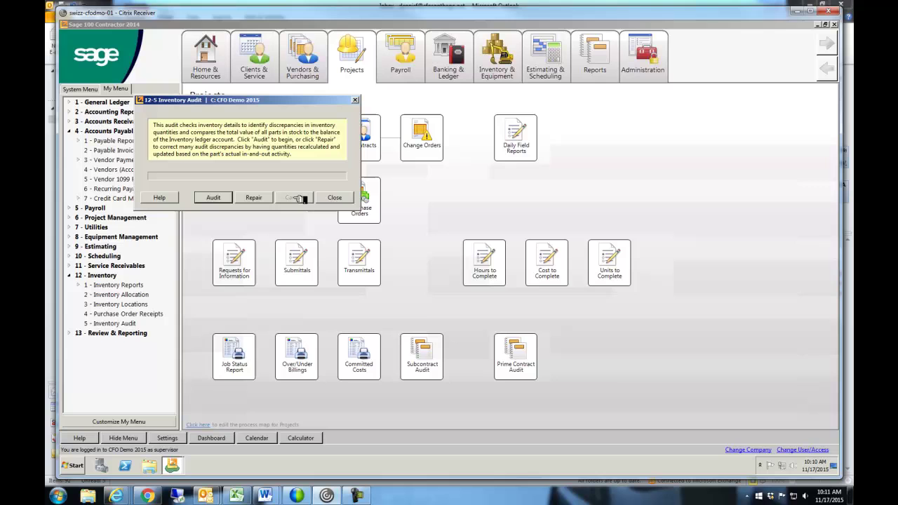
{"action": "left_click", "coordinate": [335, 198]}
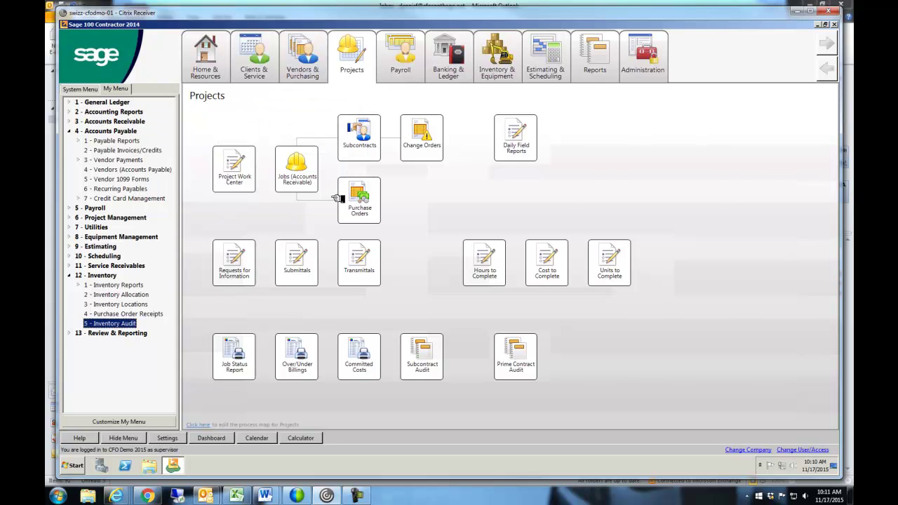